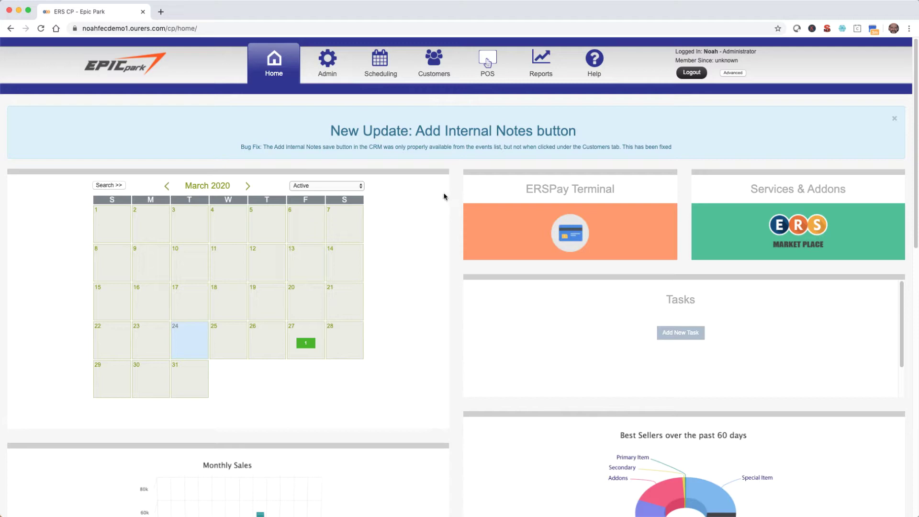
# - Open the Epic Park site from its logo in a new tab and go to Company Info > Photo Gallery
pyautogui.click(125, 70)
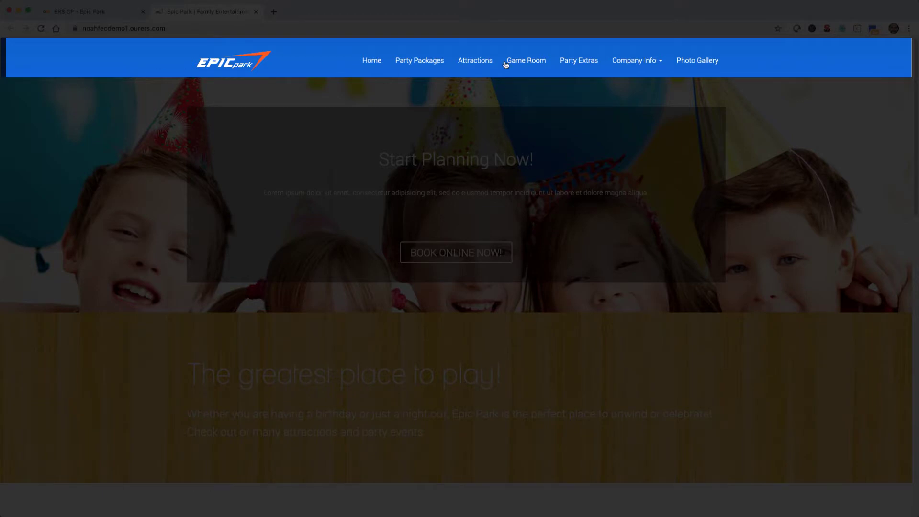
pyautogui.moveTo(636, 63)
pyautogui.click(634, 86)
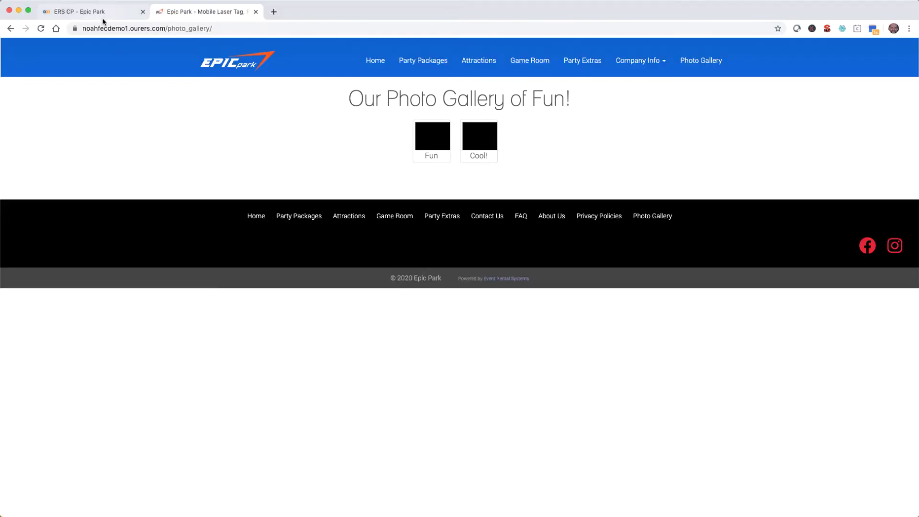
# - In Admin > Website > Responsive Setup, choose the 'Centered Logo Nav with Cover Background, White foreground' header
pyautogui.click(102, 17)
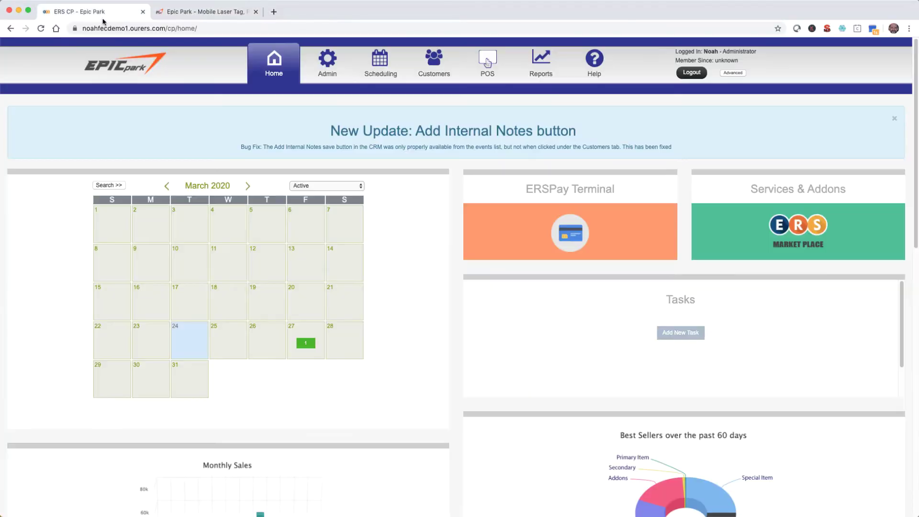
pyautogui.click(329, 64)
pyautogui.click(736, 103)
pyautogui.click(744, 166)
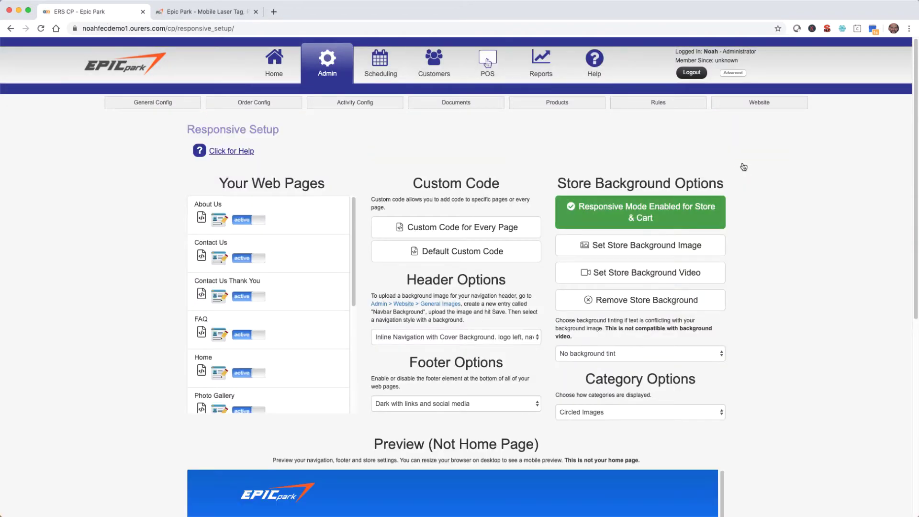
pyautogui.click(475, 337)
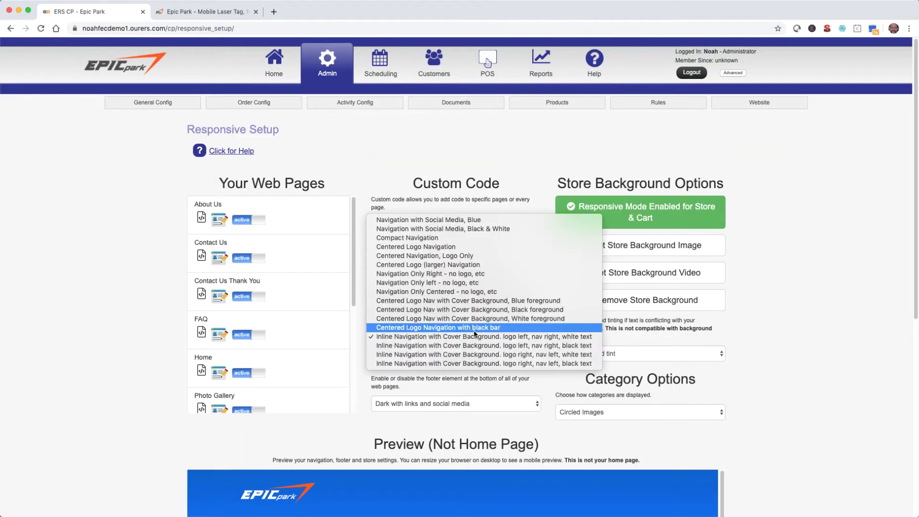
pyautogui.press('Escape')
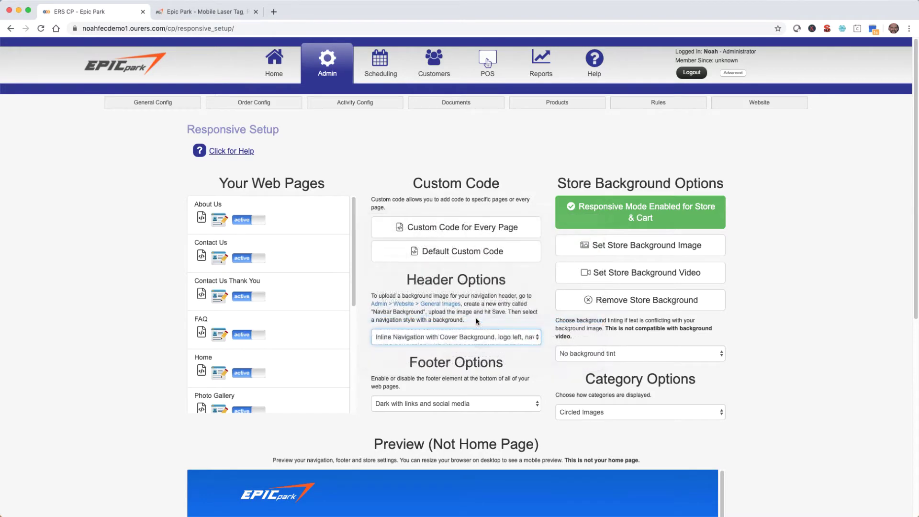
pyautogui.scroll(-3, 476, 321)
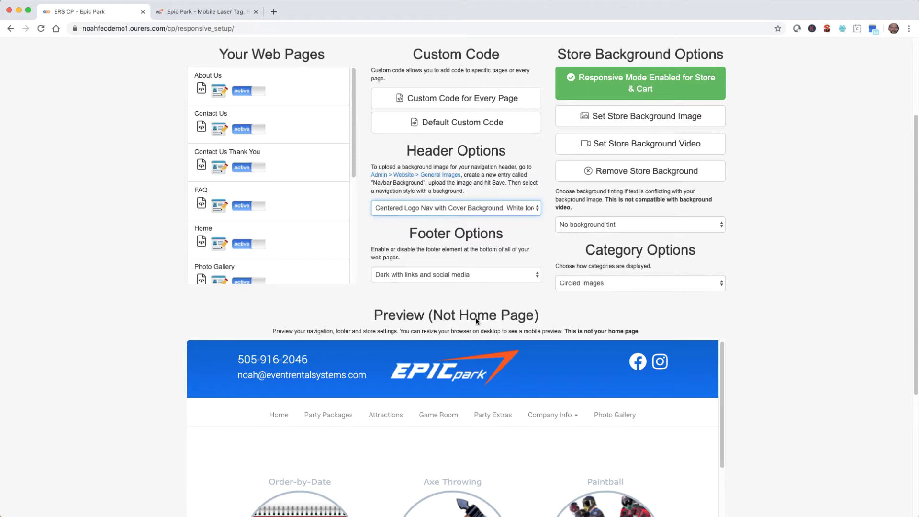
pyautogui.scroll(3, 476, 320)
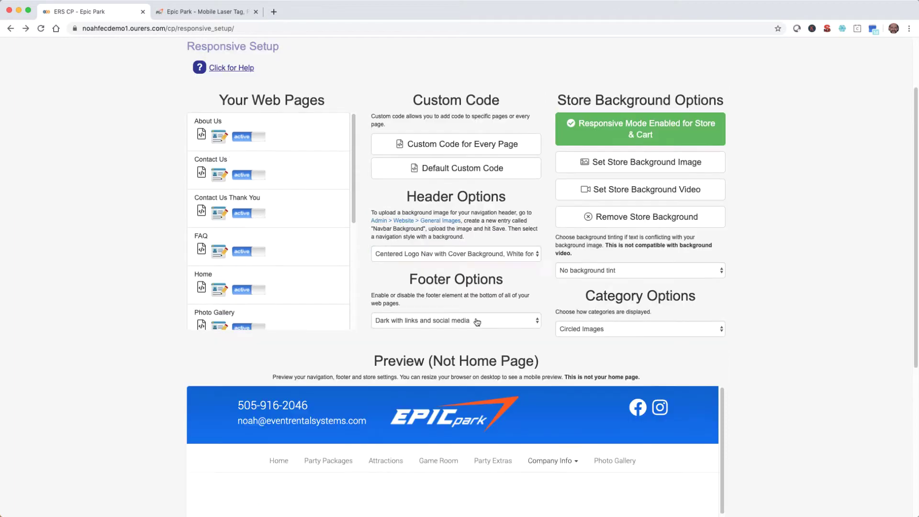
# - Paste the YouTube channel ID into System Settings' youtube field, save, and go back to Responsive Setup
pyautogui.click(156, 104)
pyautogui.click(154, 297)
pyautogui.scroll(-15, 153, 294)
pyautogui.scroll(-20, 153, 296)
pyautogui.scroll(-2, 154, 296)
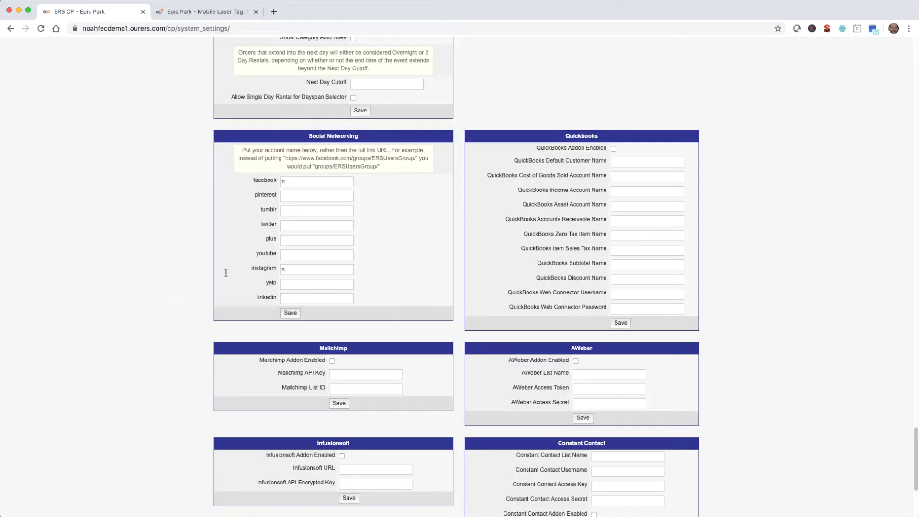
pyautogui.click(297, 253)
pyautogui.write('q0n53cWhoJTI48FH8skgfA')
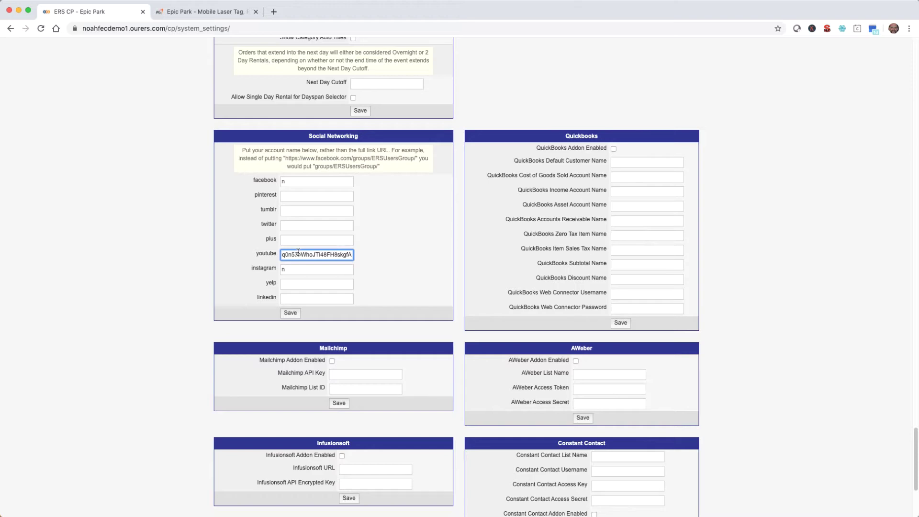
pyautogui.click(291, 312)
pyautogui.click(746, 106)
pyautogui.click(740, 167)
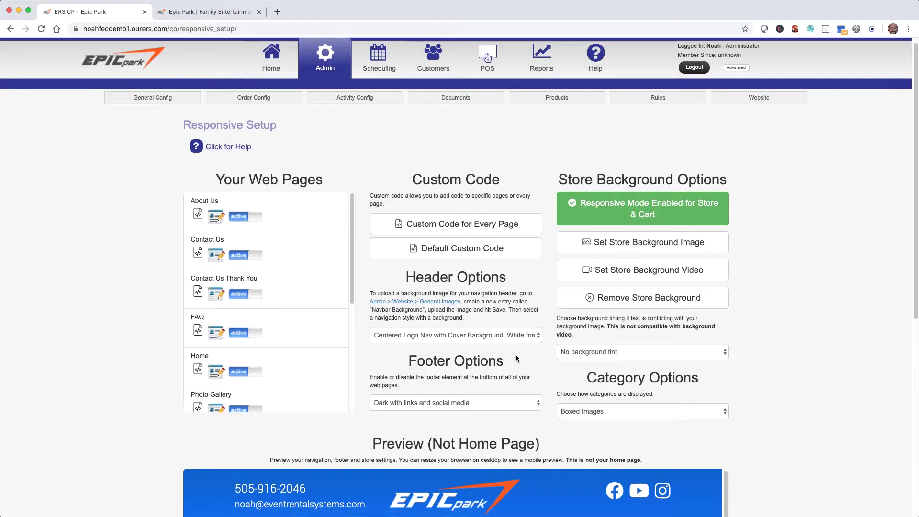
# - Preview the 'Light with center logo and links' footer, then revert to 'Dark with links and social media'
pyautogui.scroll(-5, 516, 355)
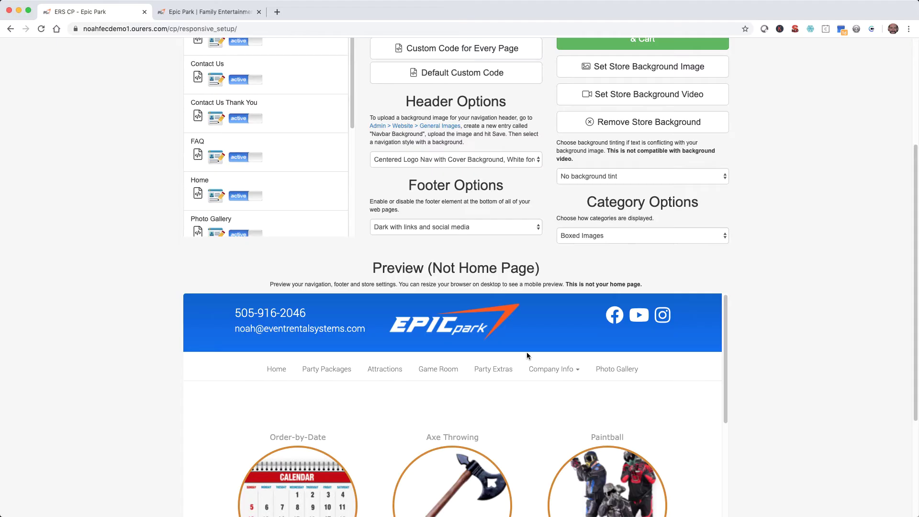
pyautogui.click(478, 222)
pyautogui.click(479, 239)
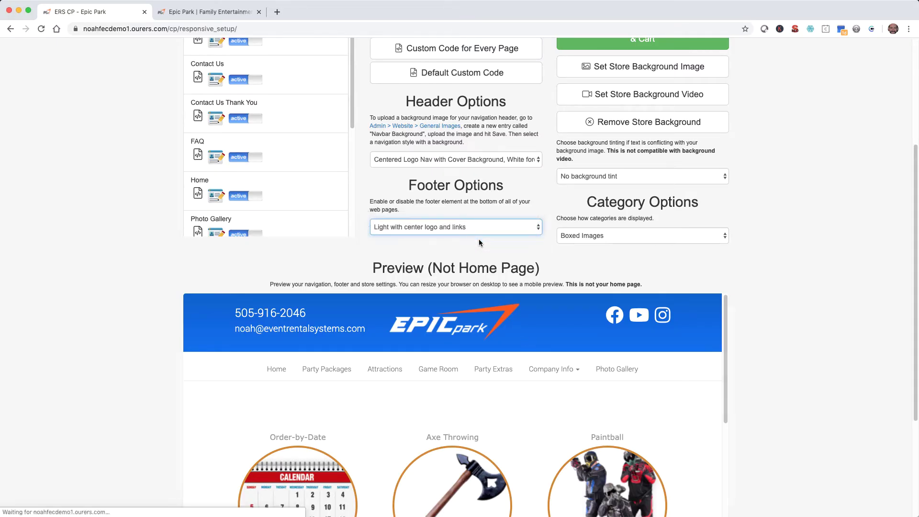
pyautogui.scroll(-5, 478, 243)
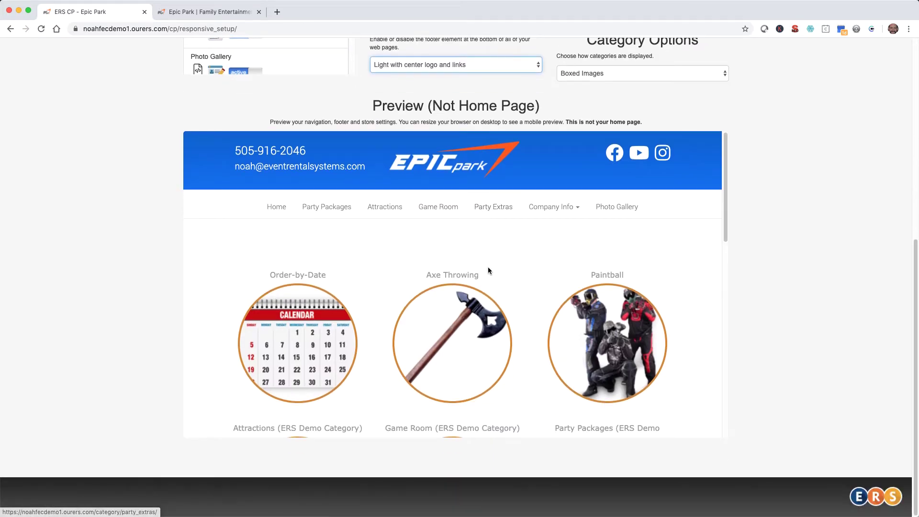
pyautogui.scroll(-10, 506, 293)
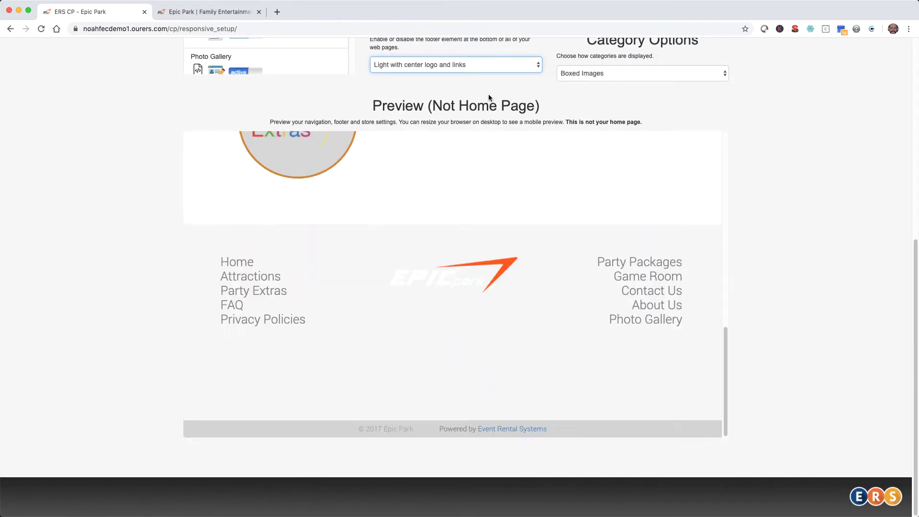
pyautogui.click(487, 65)
pyautogui.click(482, 55)
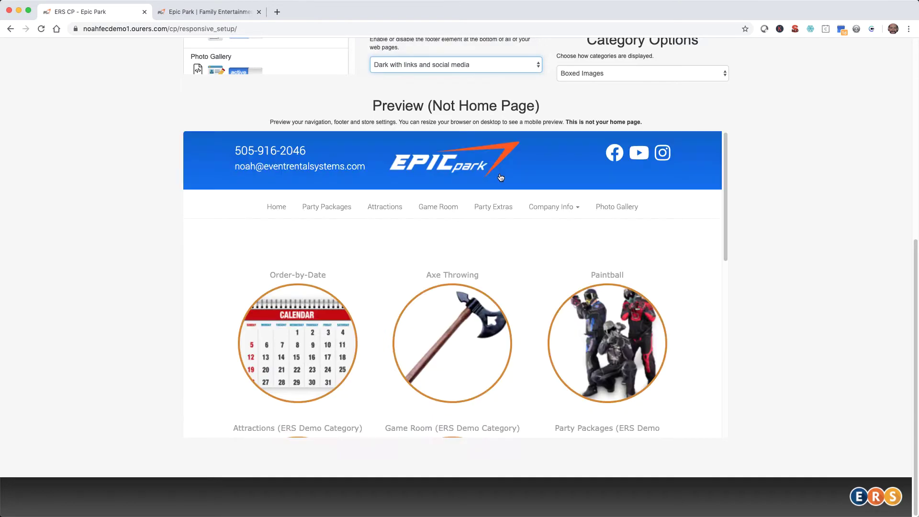
pyautogui.scroll(-10, 501, 169)
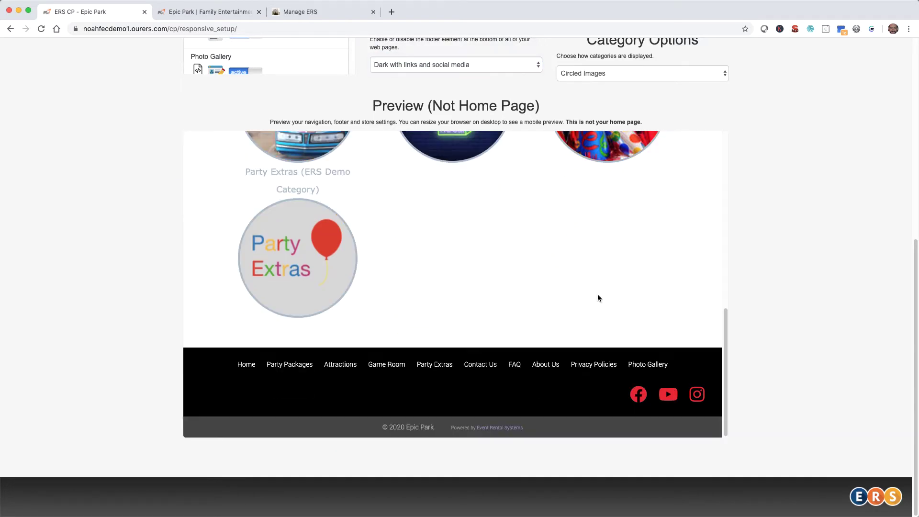
# - Set the store background image to the first stock image
pyautogui.scroll(5, 597, 294)
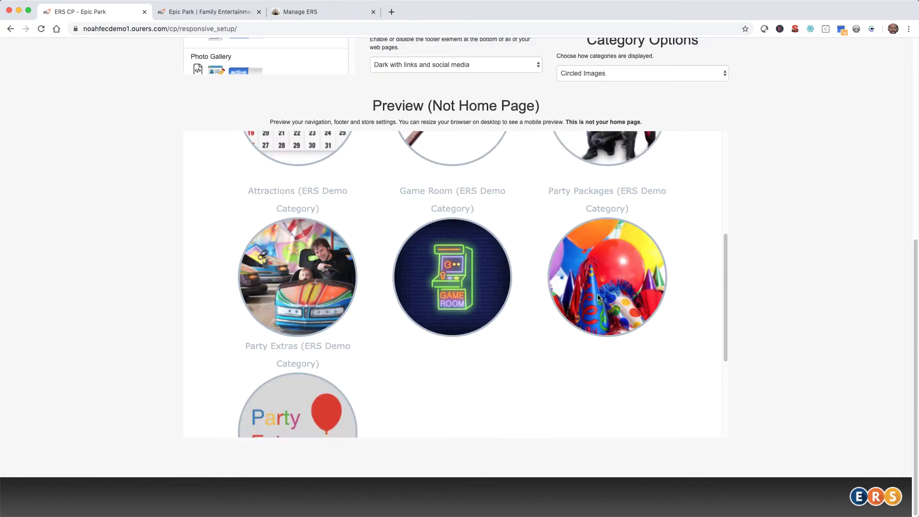
pyautogui.scroll(3, 597, 297)
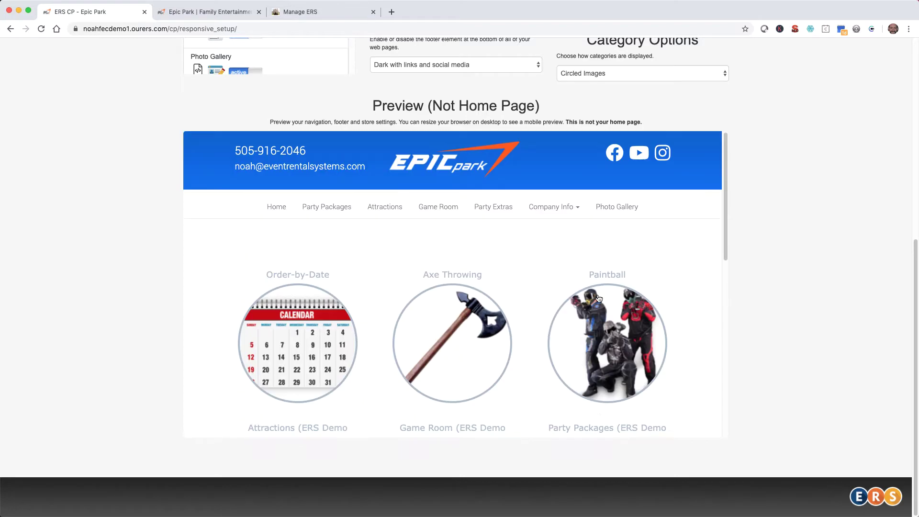
pyautogui.scroll(10, 598, 299)
pyautogui.click(648, 247)
pyautogui.click(298, 160)
pyautogui.scroll(-7, 346, 180)
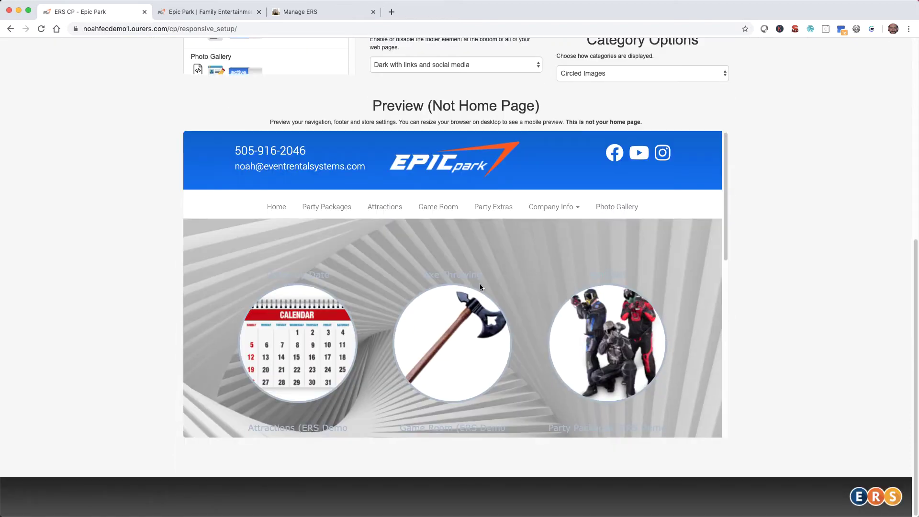
pyautogui.scroll(2, 479, 283)
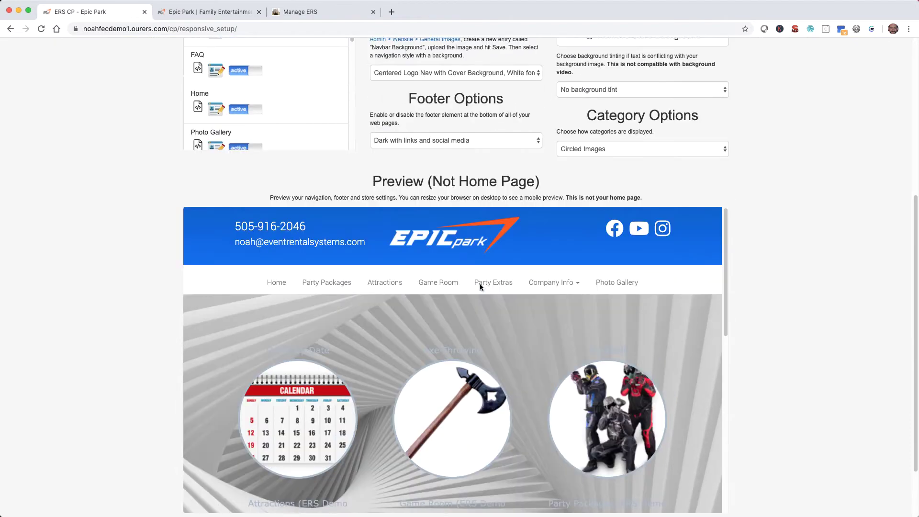
# - Set the background tint to Dark background tint and category display to Boxed Images
pyautogui.click(644, 95)
pyautogui.click(642, 98)
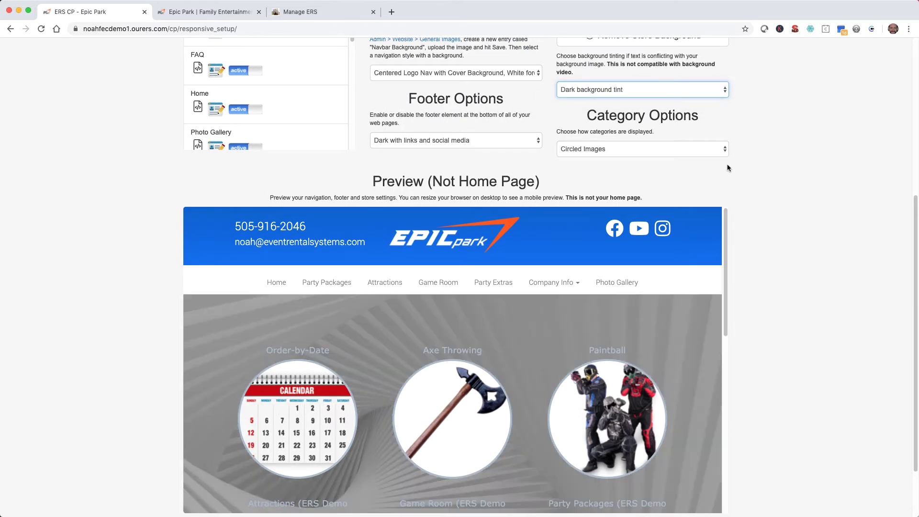
pyautogui.click(713, 151)
pyautogui.click(702, 140)
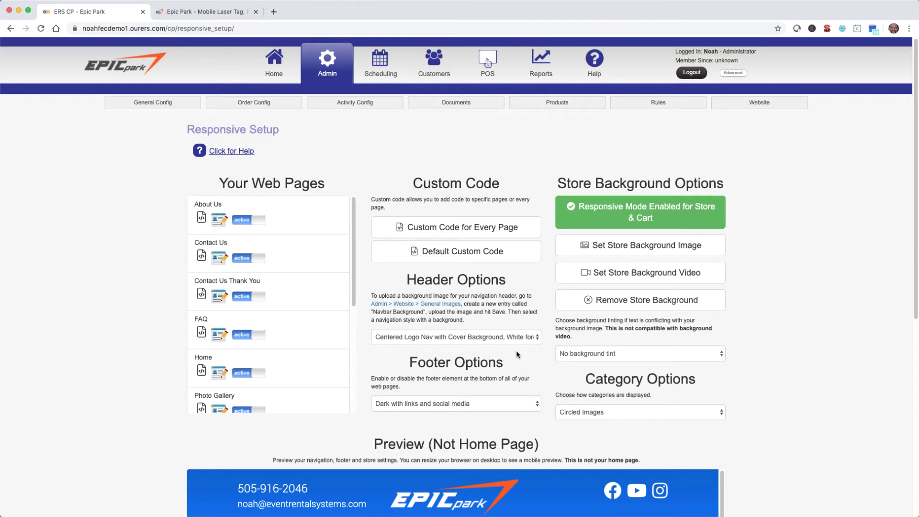
pyautogui.click(202, 371)
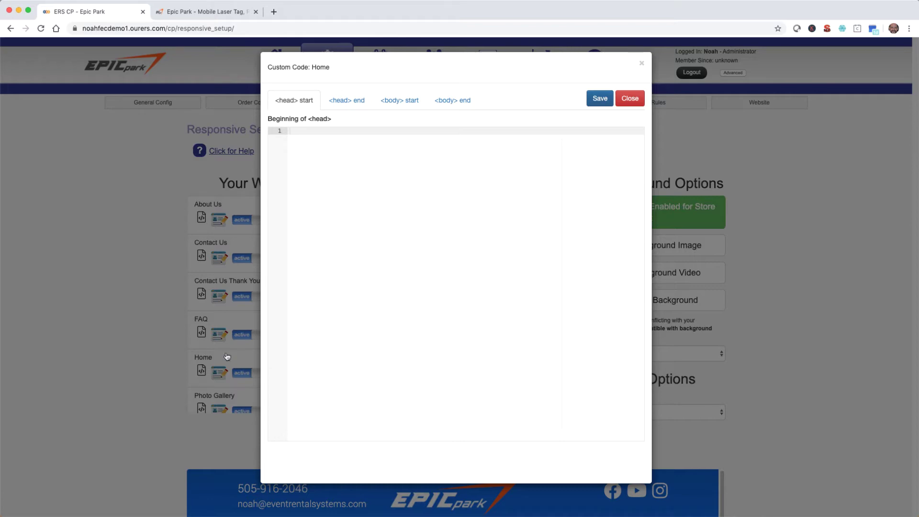
pyautogui.click(642, 65)
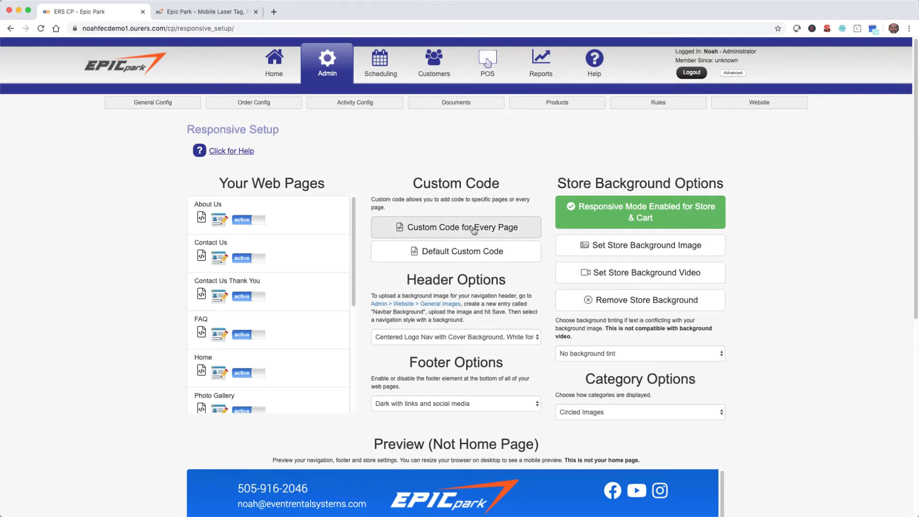
pyautogui.click(473, 229)
pyautogui.click(640, 63)
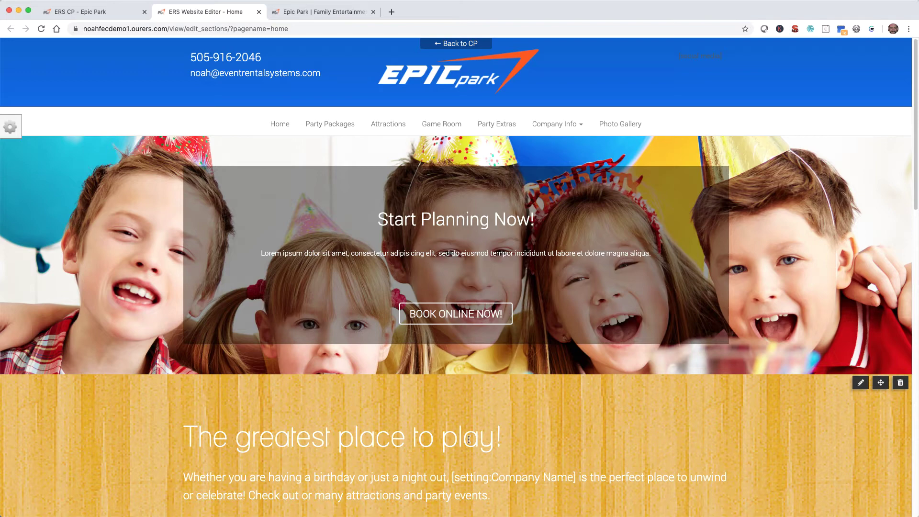
# - Inspect the 'The greatest place to play!' heading and its background image choices, leaving both unchanged
pyautogui.click(448, 441)
pyautogui.scroll(-3, 526, 422)
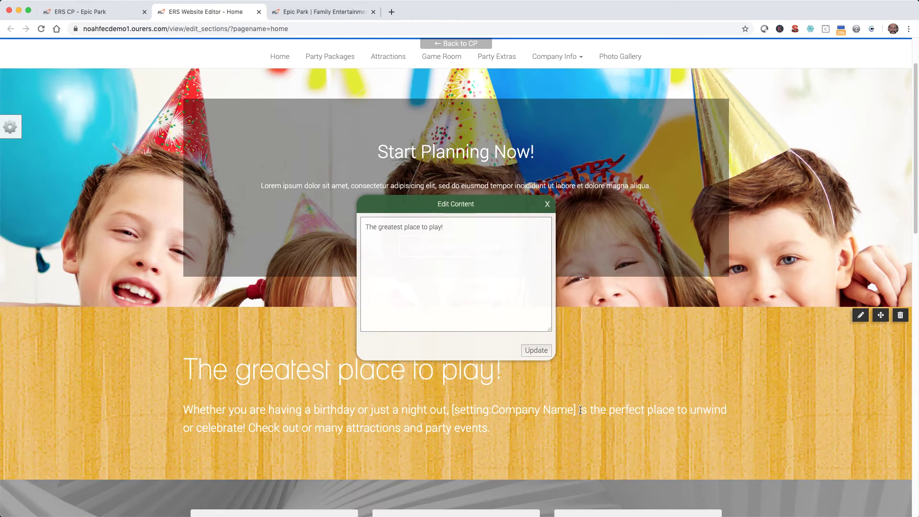
pyautogui.click(630, 427)
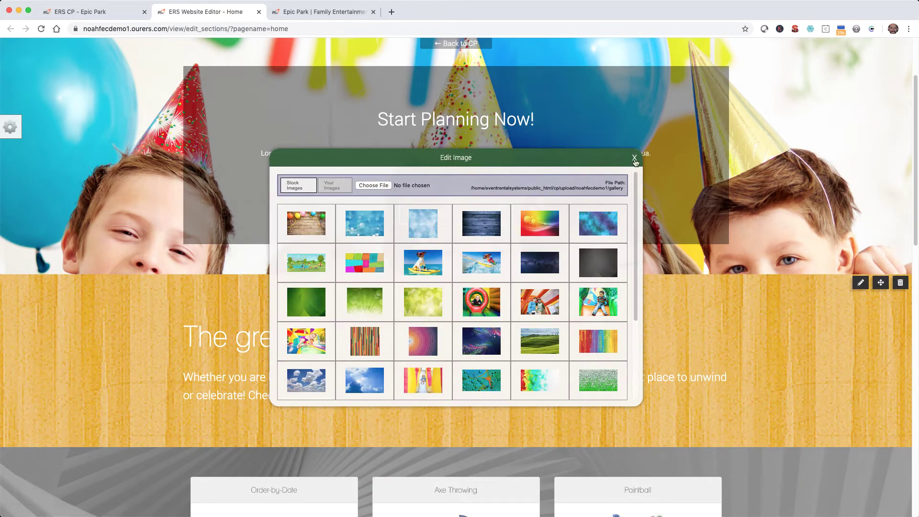
pyautogui.click(635, 157)
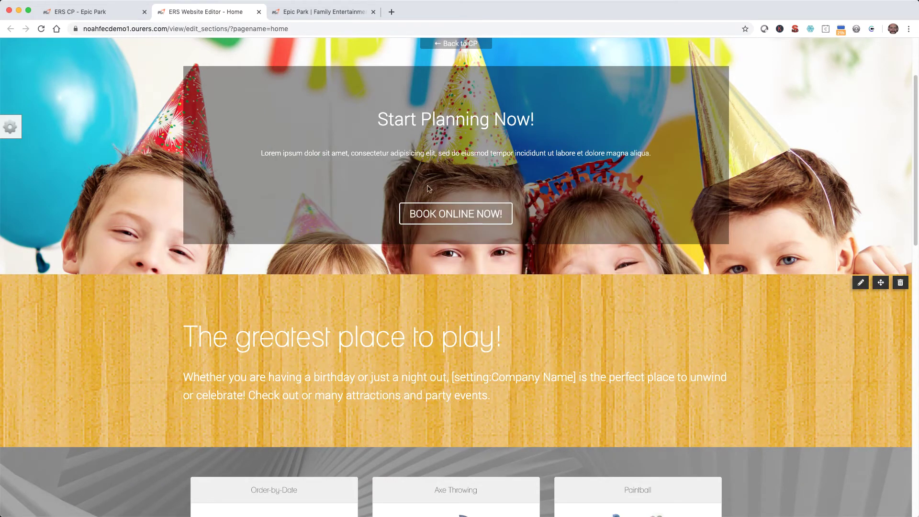
# - Drag a YouTube-video-beside-text section onto the home page, above the wood-textured section
pyautogui.click(14, 131)
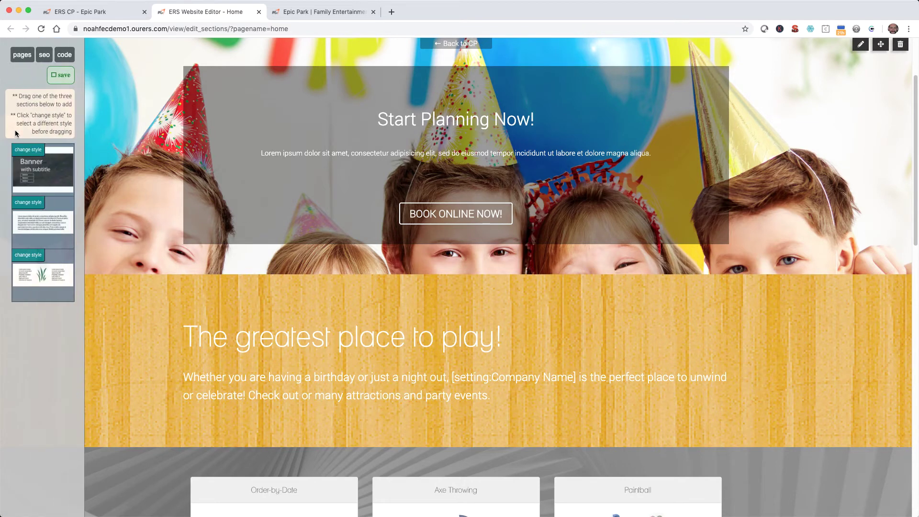
pyautogui.click(27, 150)
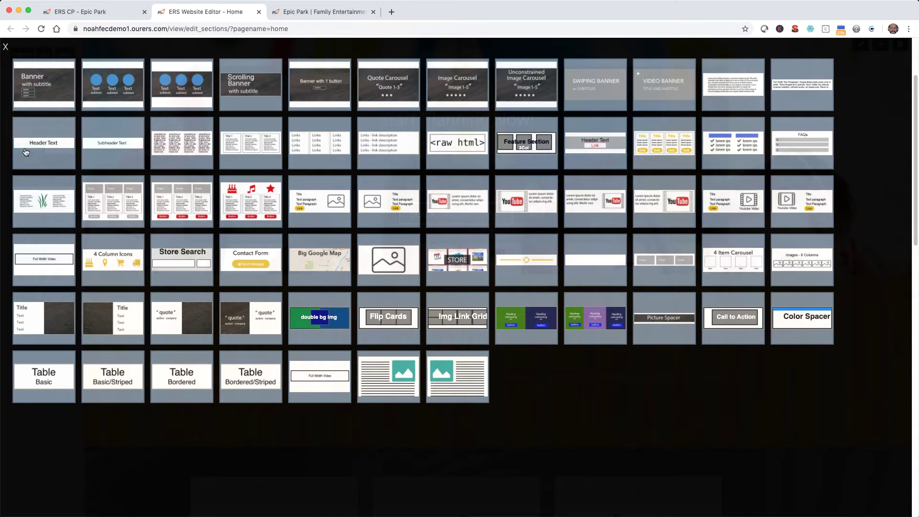
pyautogui.click(461, 196)
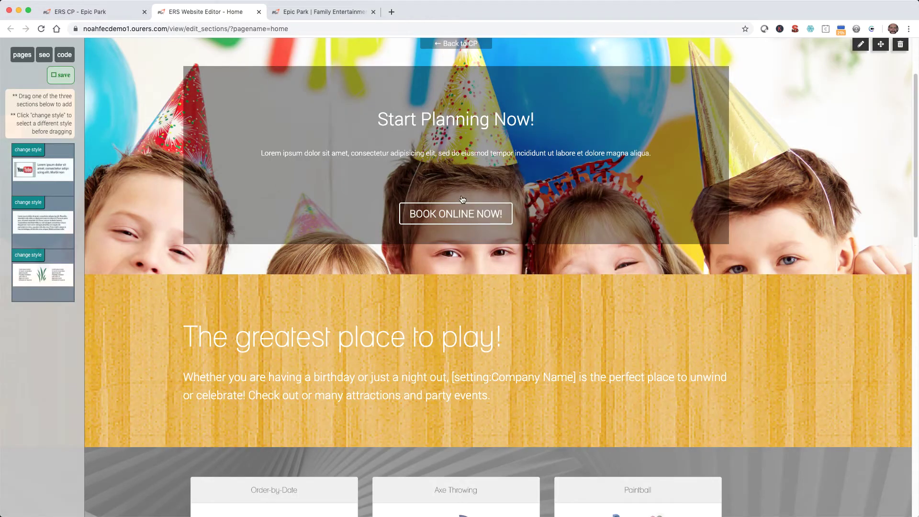
pyautogui.moveTo(46, 172); pyautogui.dragTo(392, 272)
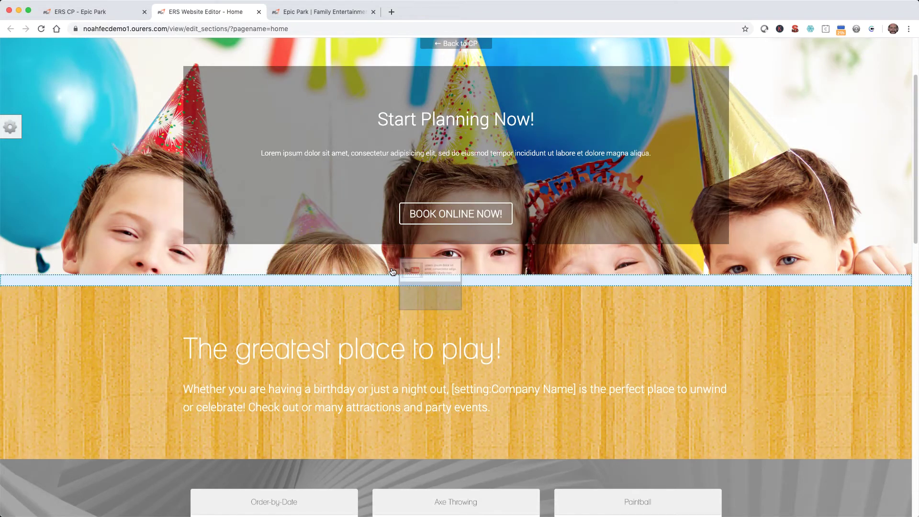
pyautogui.moveTo(393, 271); pyautogui.dragTo(392, 272)
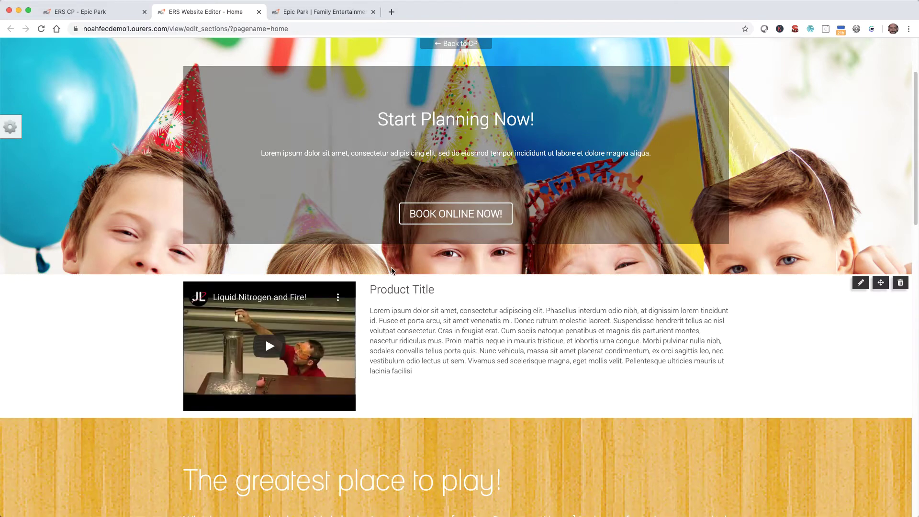
# - Copy the 'The greatest place to play!' heading text from the wood section
pyautogui.click(280, 480)
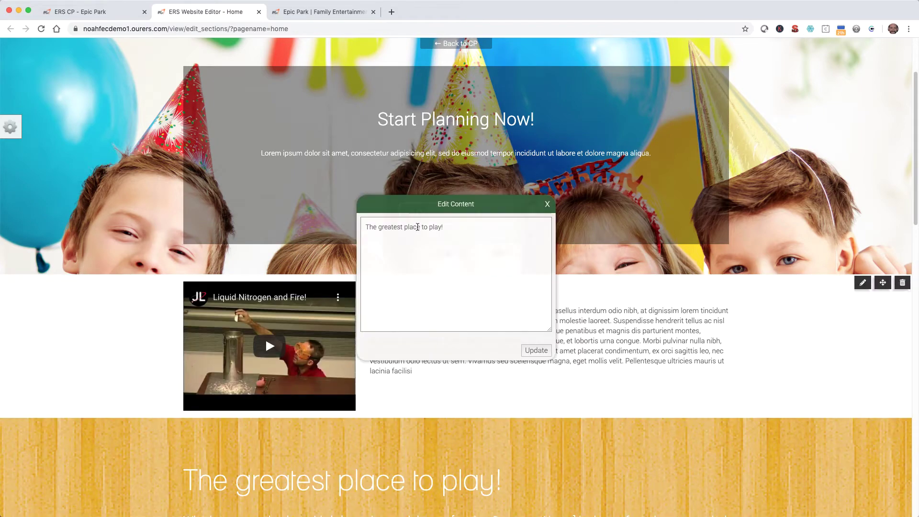
pyautogui.tripleClick(417, 227)
pyautogui.click(547, 204)
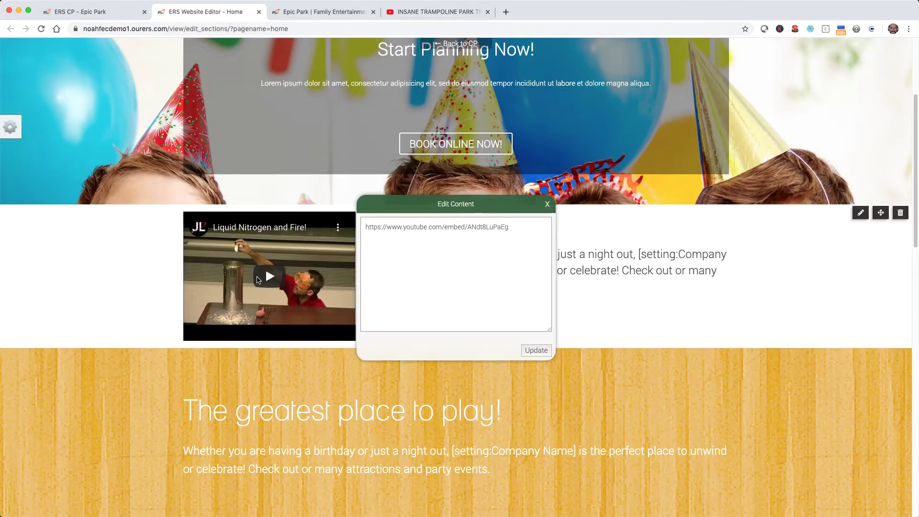
# - Replace the embed's video ID with the Insane Trampoline Park video and apply it
pyautogui.moveTo(467, 227); pyautogui.dragTo(524, 228)
pyautogui.hotkey('ctrl', 'v')
pyautogui.click(535, 354)
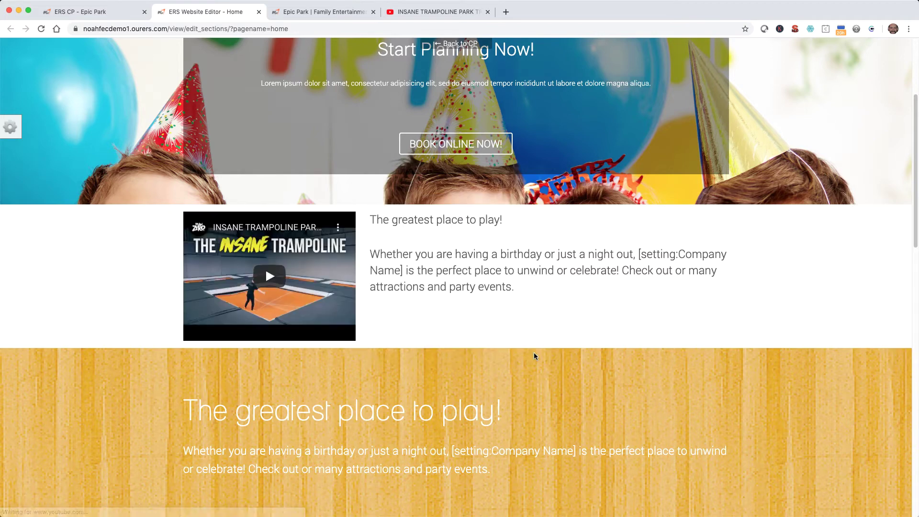
# - Delete the wood-textured section from the home page
pyautogui.moveTo(535, 356)
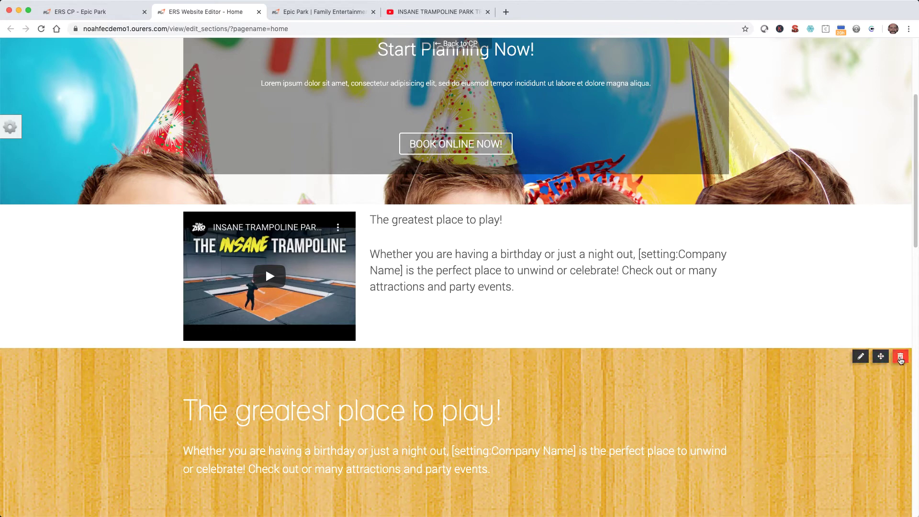
pyautogui.click(900, 357)
pyautogui.click(544, 82)
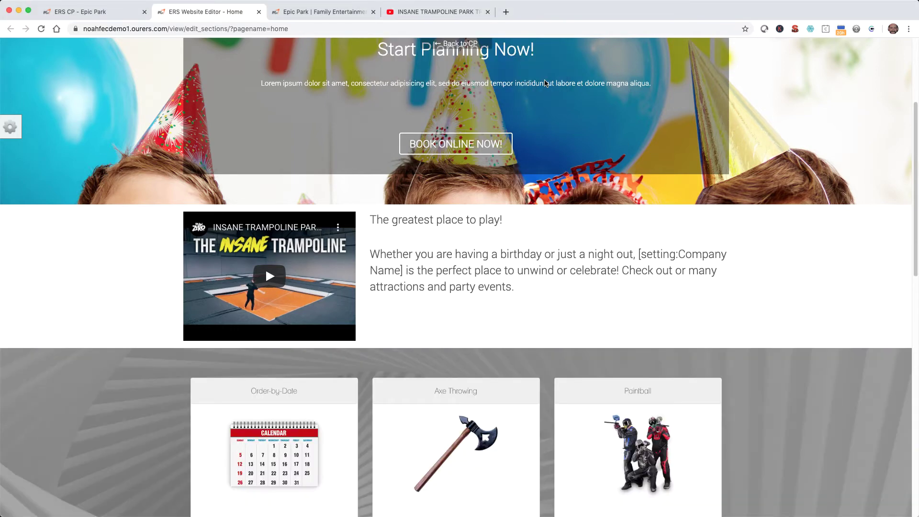
# - Move the video section down between the category cards and the testimonials
pyautogui.moveTo(880, 214)
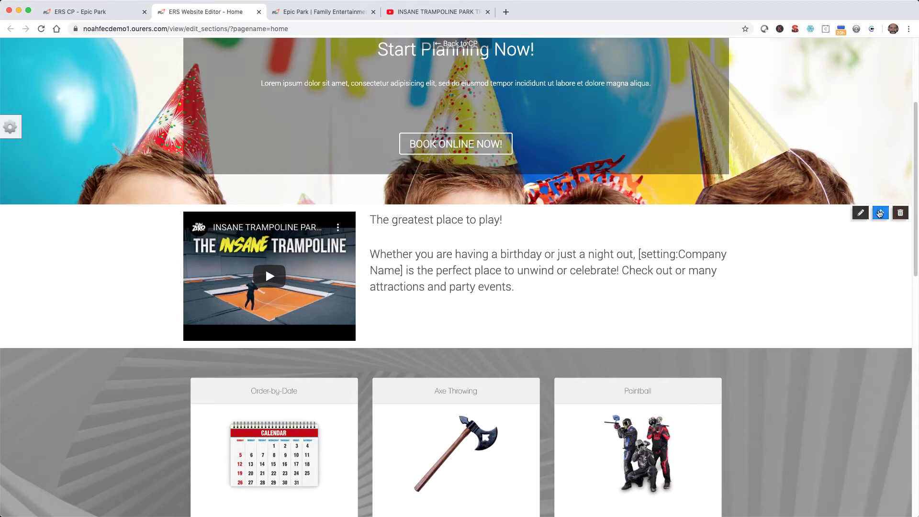
pyautogui.moveTo(880, 214); pyautogui.dragTo(757, 187)
pyautogui.scroll(-10, 758, 188)
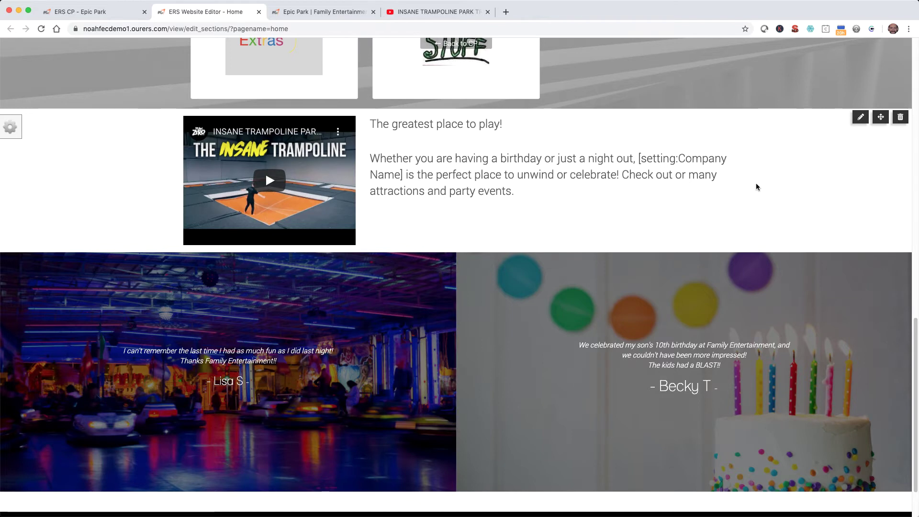
# - Switch the video section to the second layout, with the larger video beside the text
pyautogui.click(857, 115)
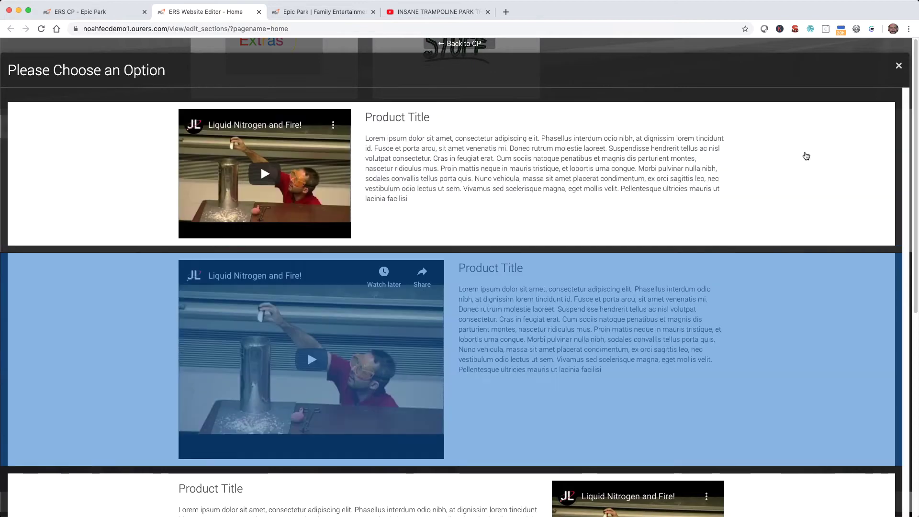
pyautogui.click(599, 322)
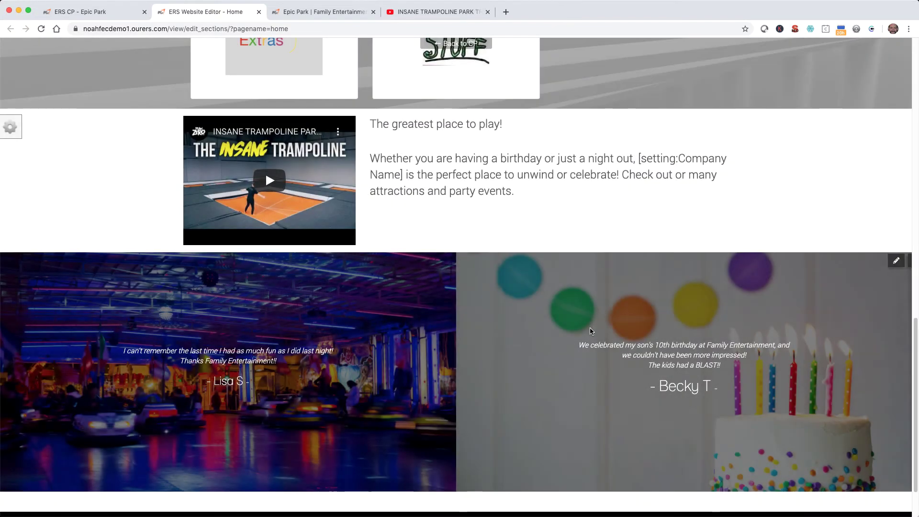
pyautogui.scroll(10, 591, 330)
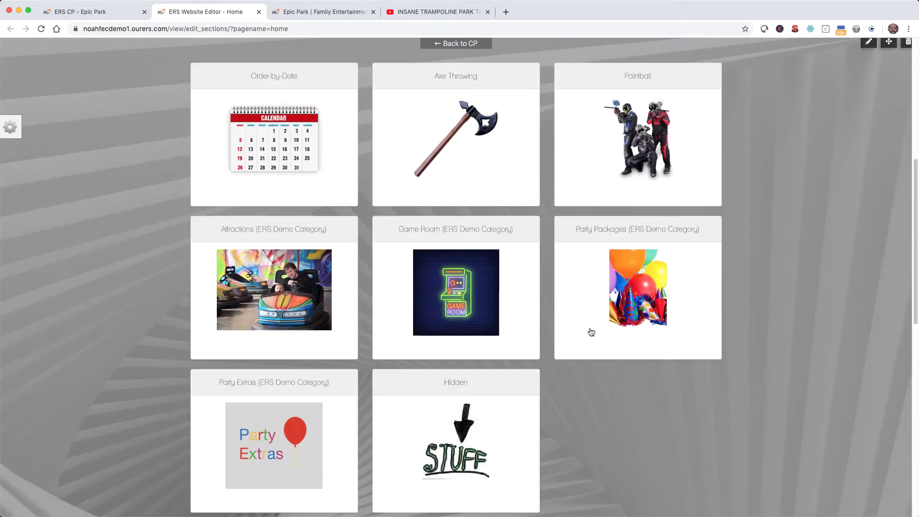
pyautogui.scroll(1, 591, 332)
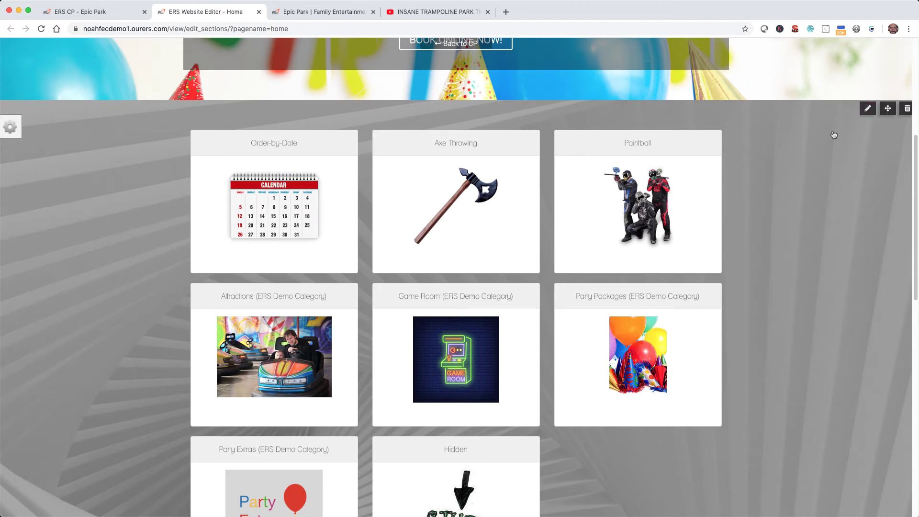
# - Look through the category card styles and top banner templates, closing both without changes
pyautogui.click(860, 108)
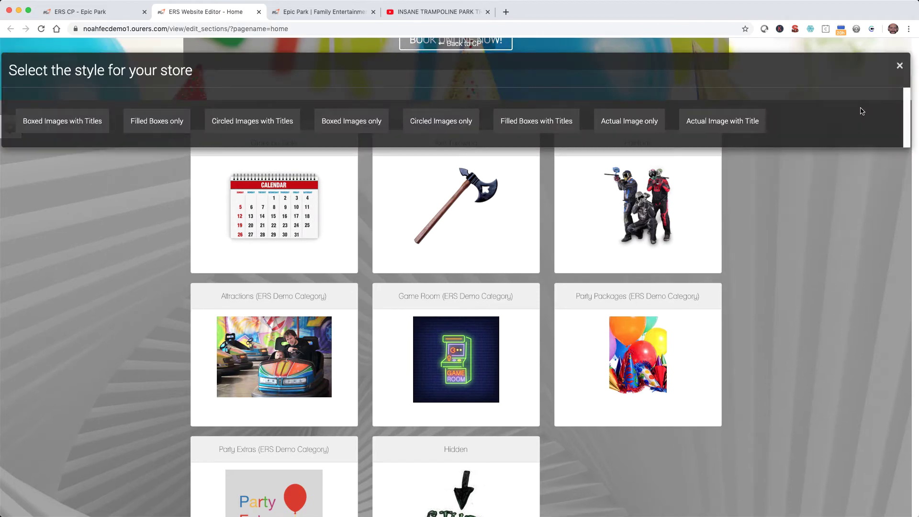
pyautogui.click(900, 66)
pyautogui.click(856, 89)
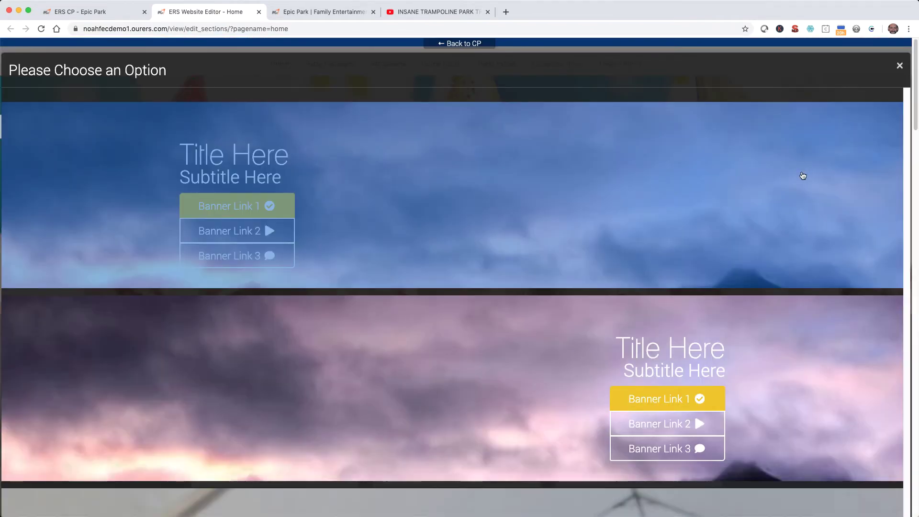
pyautogui.scroll(-7, 800, 174)
pyautogui.scroll(-5, 802, 176)
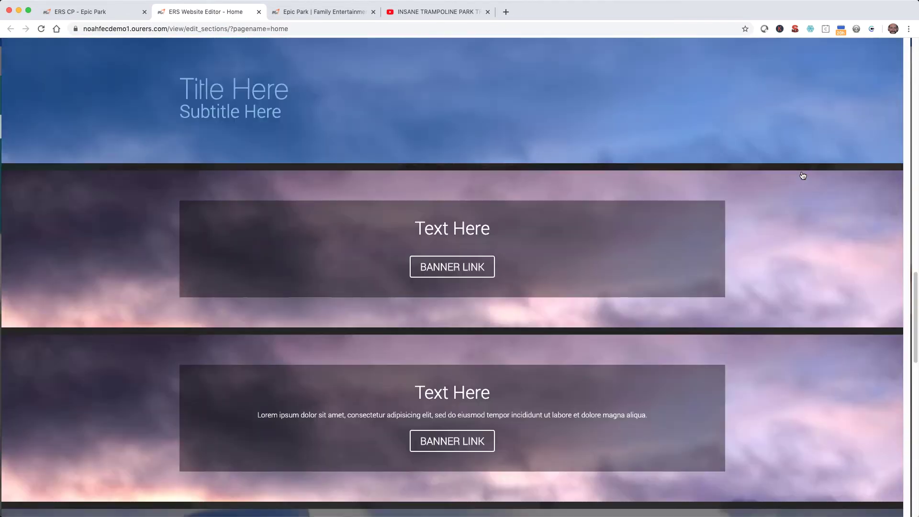
pyautogui.scroll(15, 809, 158)
pyautogui.click(899, 67)
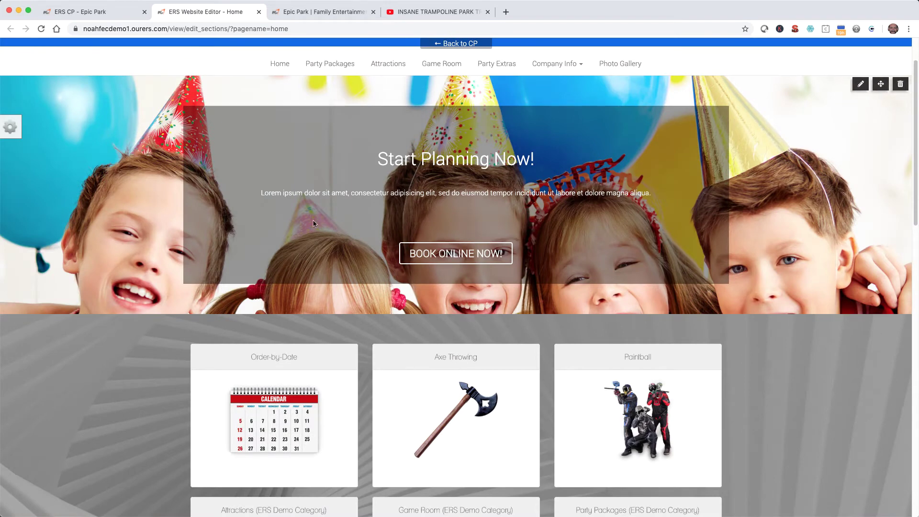
# - Save the home page, reload the live Epic Park site to confirm the trampoline video, and close the editor
pyautogui.click(15, 134)
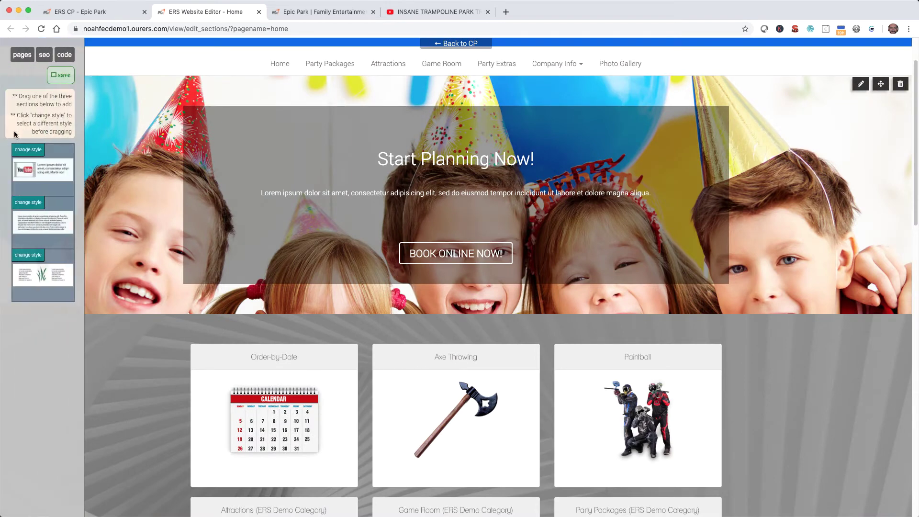
pyautogui.click(56, 82)
pyautogui.click(548, 82)
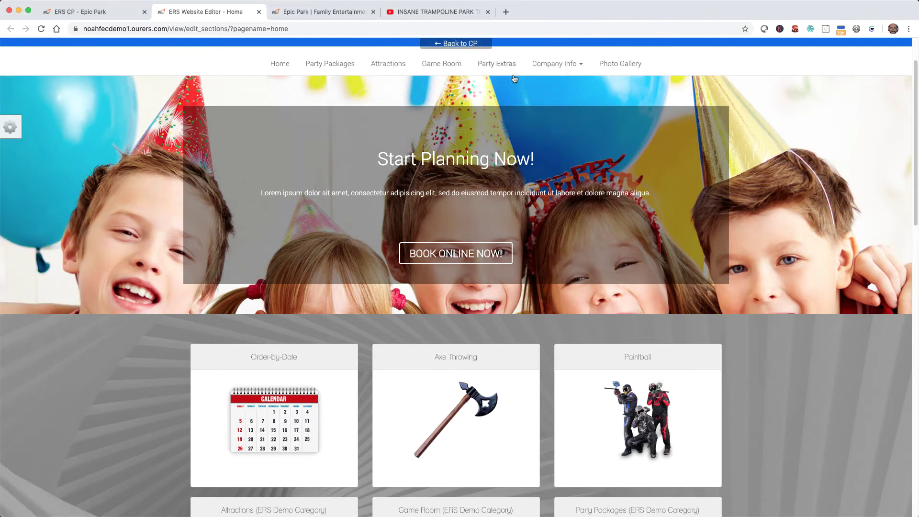
pyautogui.click(342, 15)
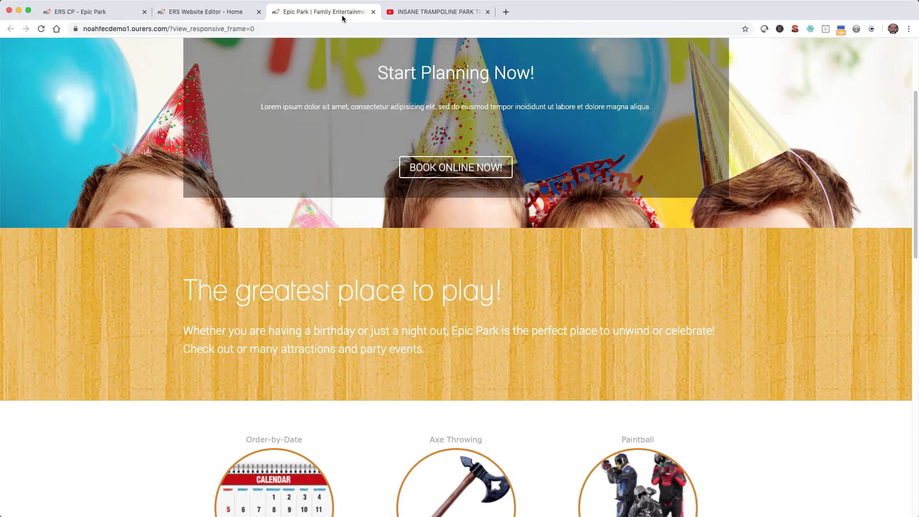
pyautogui.click(41, 28)
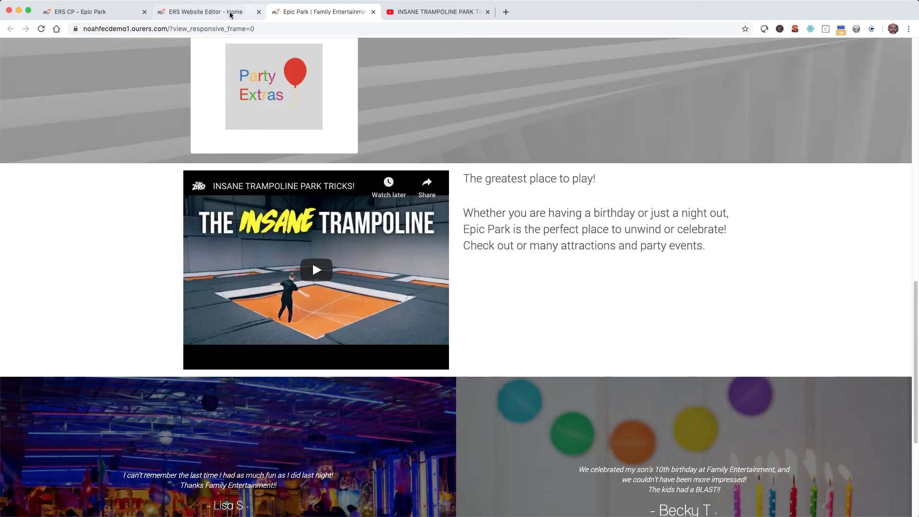
pyautogui.click(259, 11)
# - Close the video tab and bring up the Website Pages list in the Epic Park control panel
pyautogui.click(374, 12)
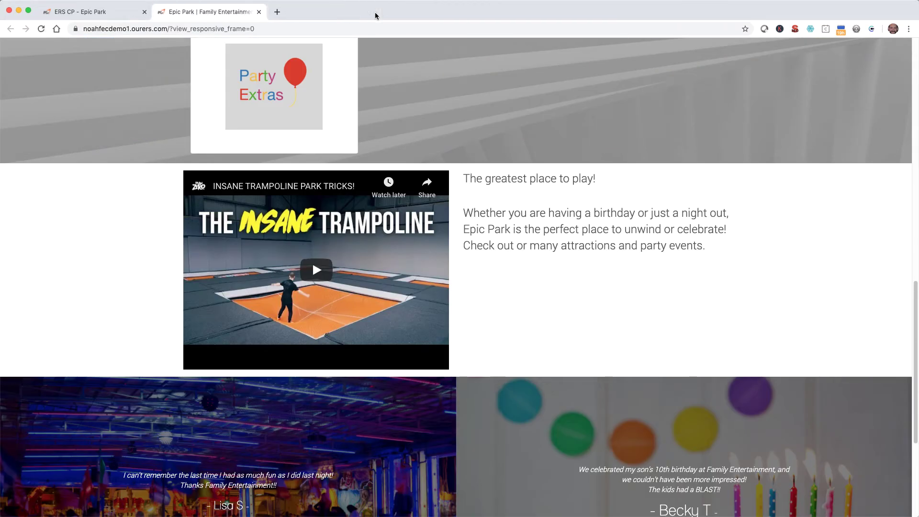
pyautogui.click(107, 17)
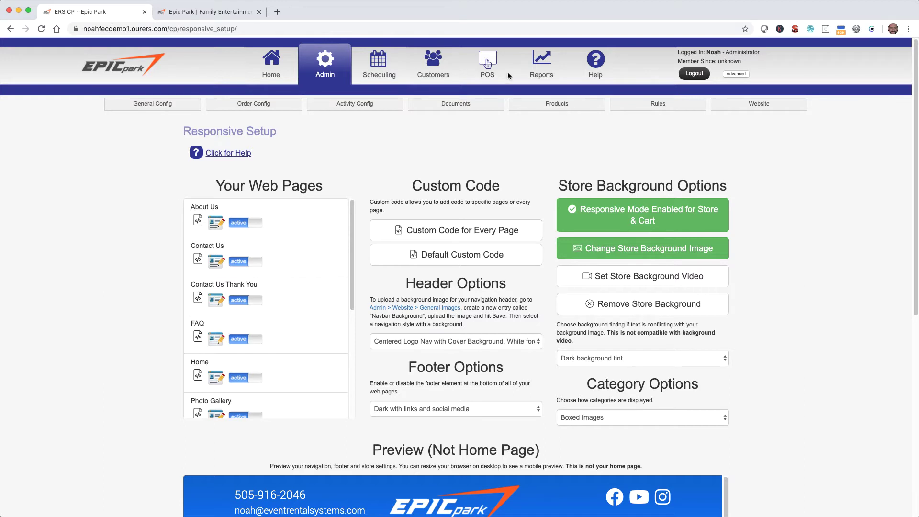
pyautogui.click(750, 110)
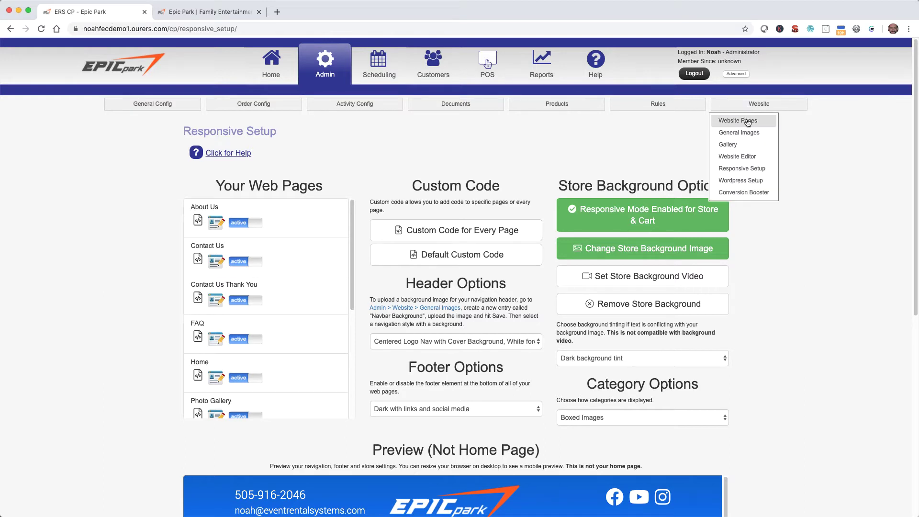
pyautogui.click(747, 122)
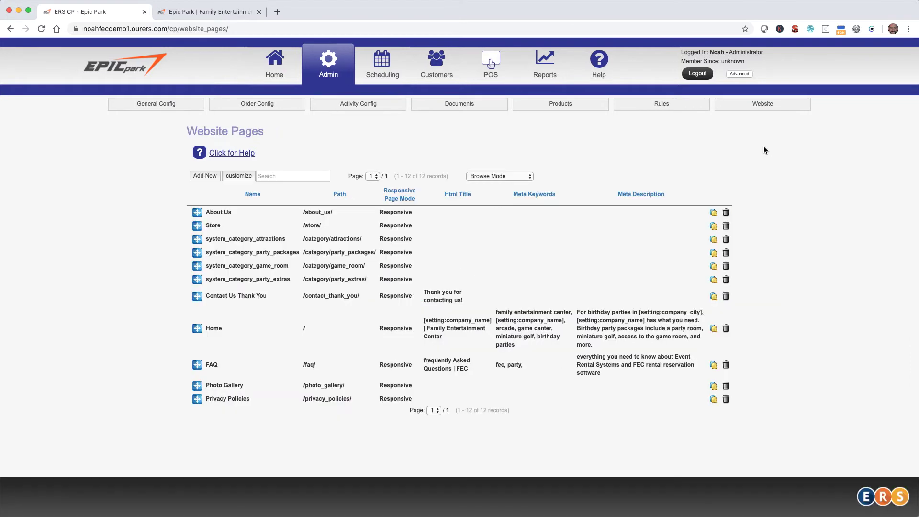
# - Create a page named 'Contact Us' with the path /contact_us/
pyautogui.click(205, 176)
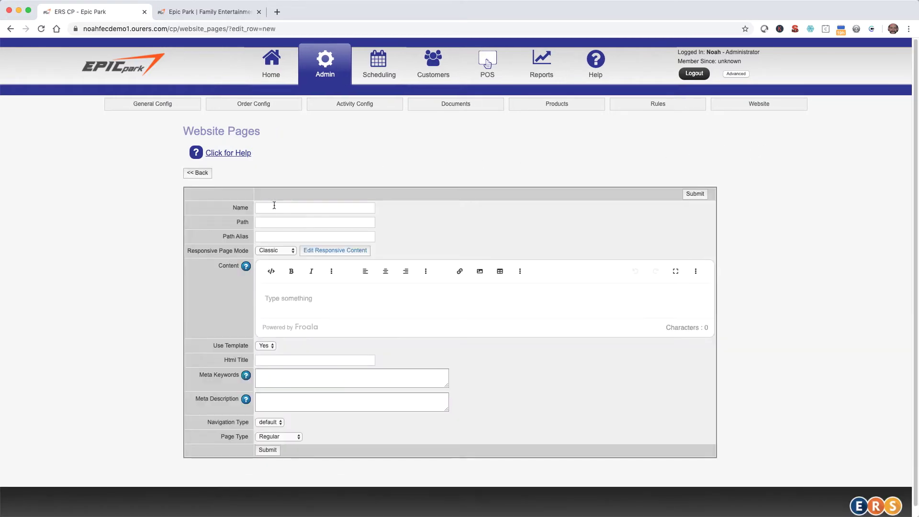
pyautogui.write('Contact Us')
pyautogui.press('Tab')
pyautogui.write('/')
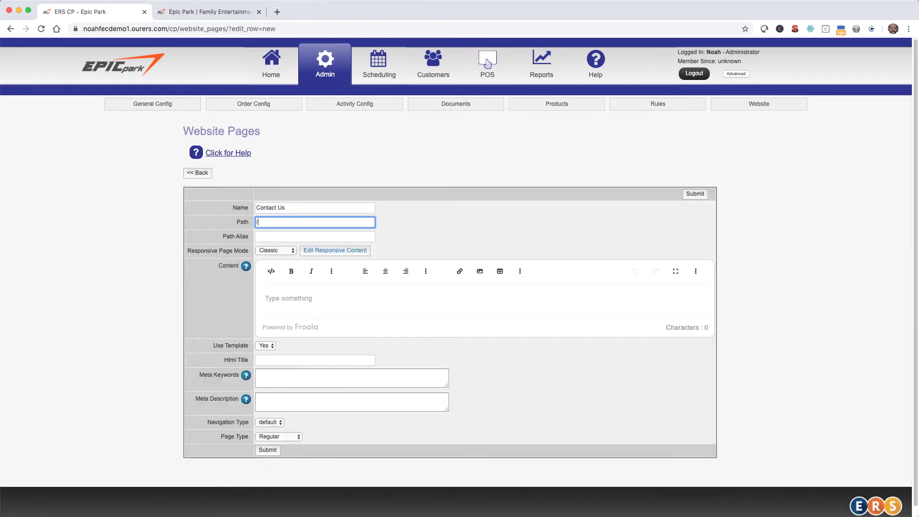
pyautogui.write('contact_us/')
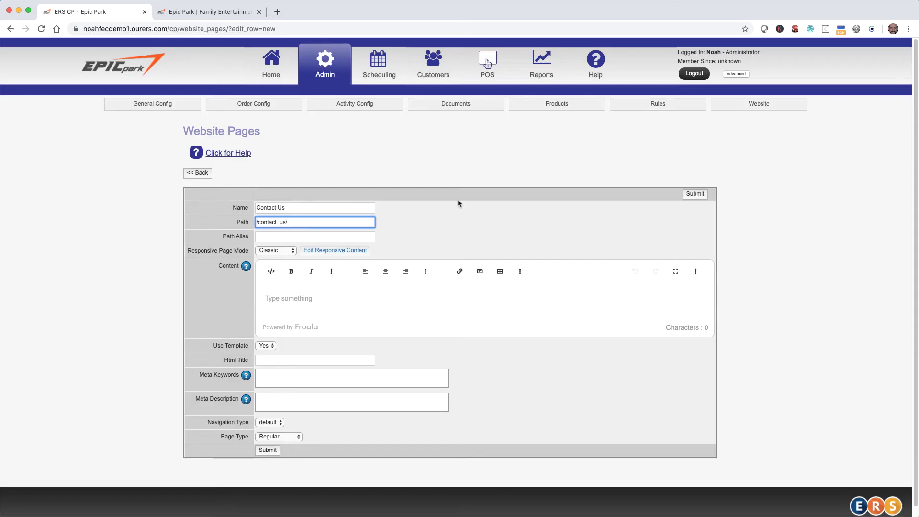
pyautogui.click(703, 194)
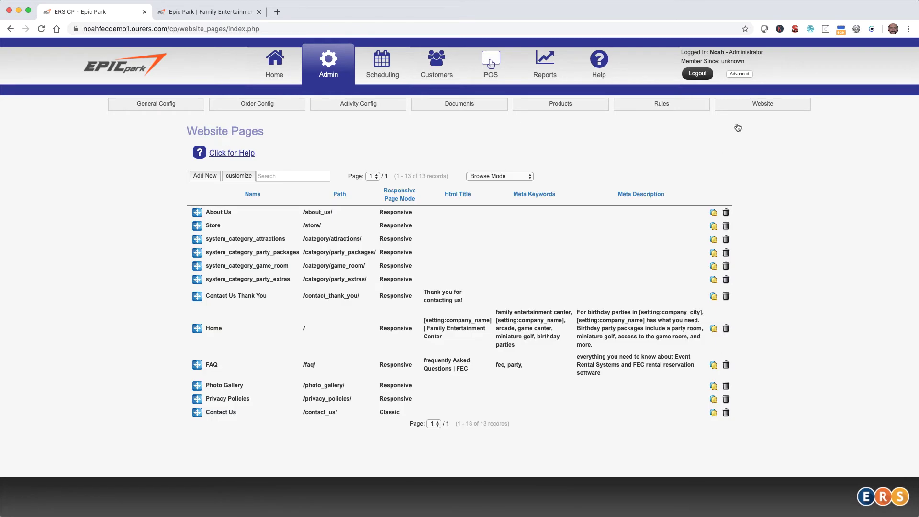
# - Switch Contact Us to active in Responsive Setup and load it in the Website Editor
pyautogui.moveTo(747, 108)
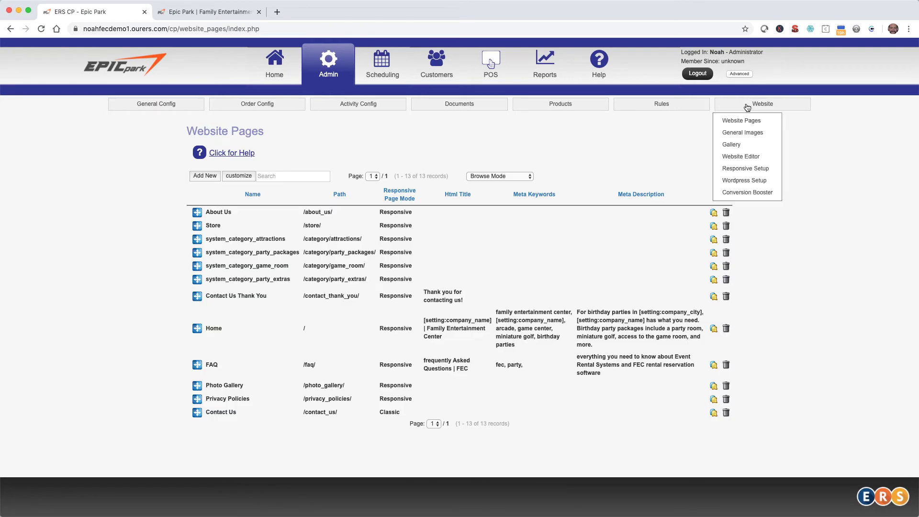
pyautogui.click(746, 169)
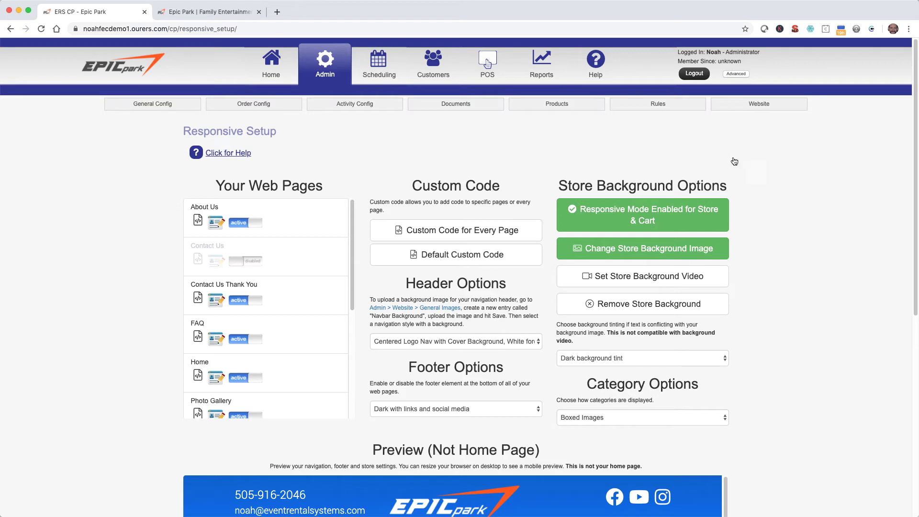
pyautogui.click(242, 266)
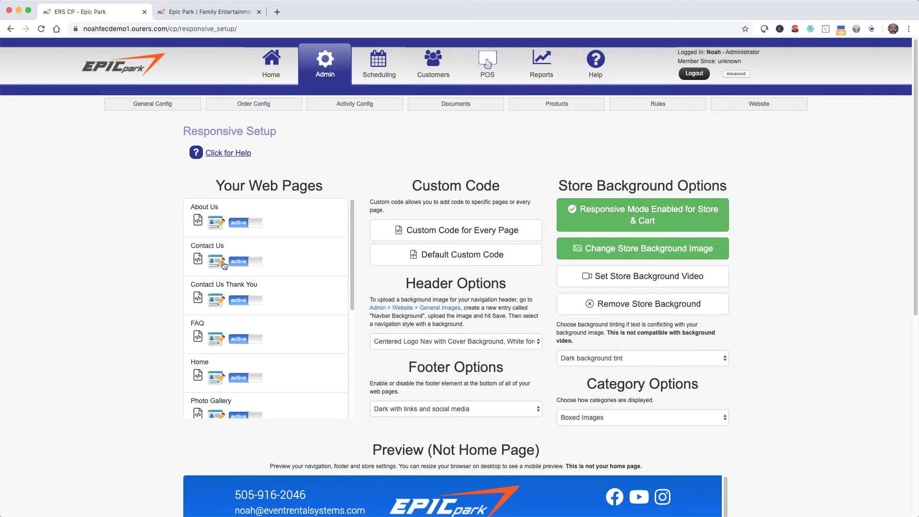
pyautogui.click(216, 261)
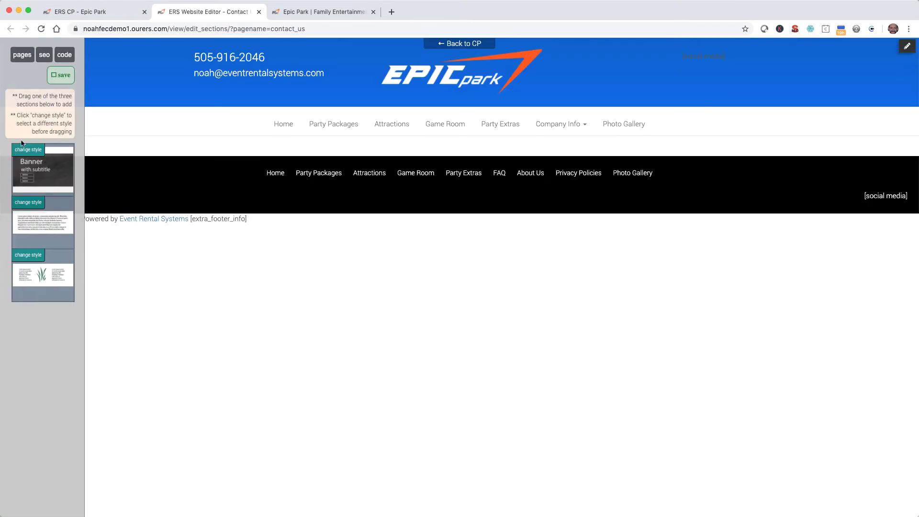
# - Add an image-plus-form contact section headed 'Get in Touch with Us for Your Next Event!' and a three-column section
pyautogui.moveTo(31, 162); pyautogui.dragTo(336, 150)
pyautogui.scroll(-8, 698, 258)
pyautogui.click(669, 297)
pyautogui.click(125, 208)
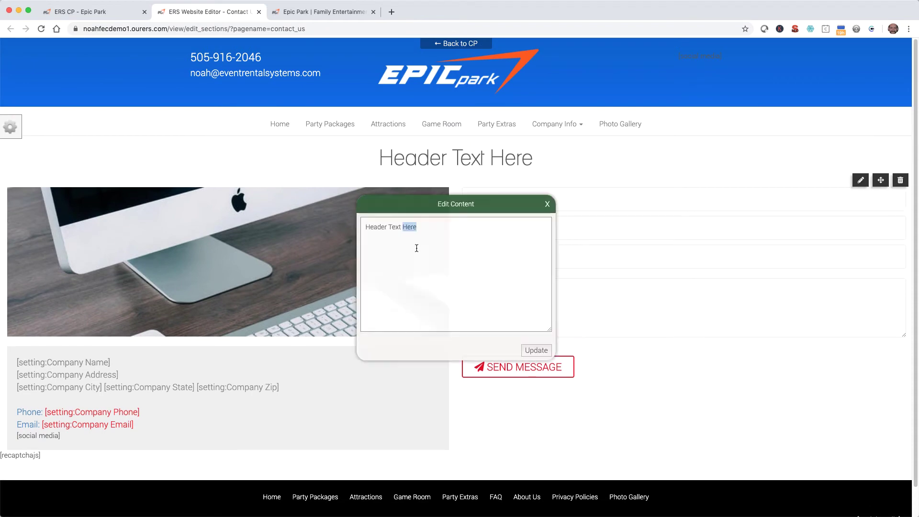
pyautogui.write('Get in Touch with Us for Your Next Event!')
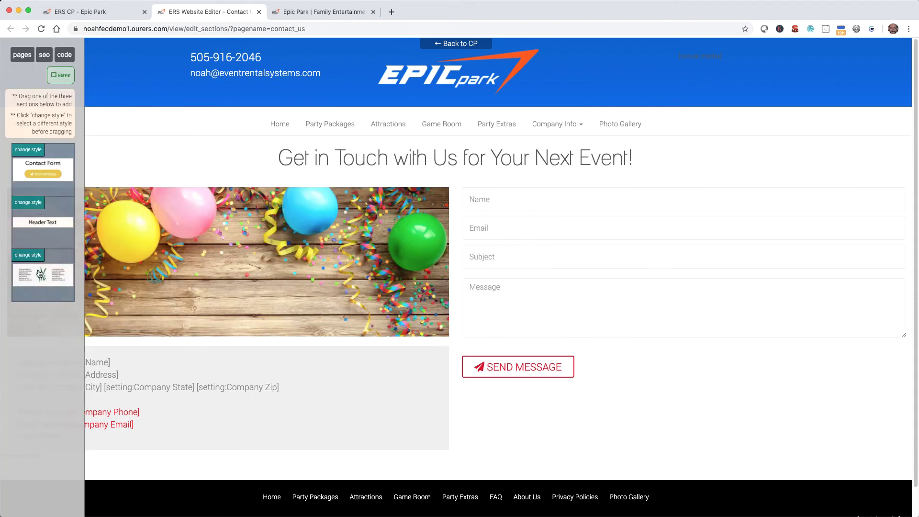
pyautogui.moveTo(40, 274); pyautogui.dragTo(454, 459)
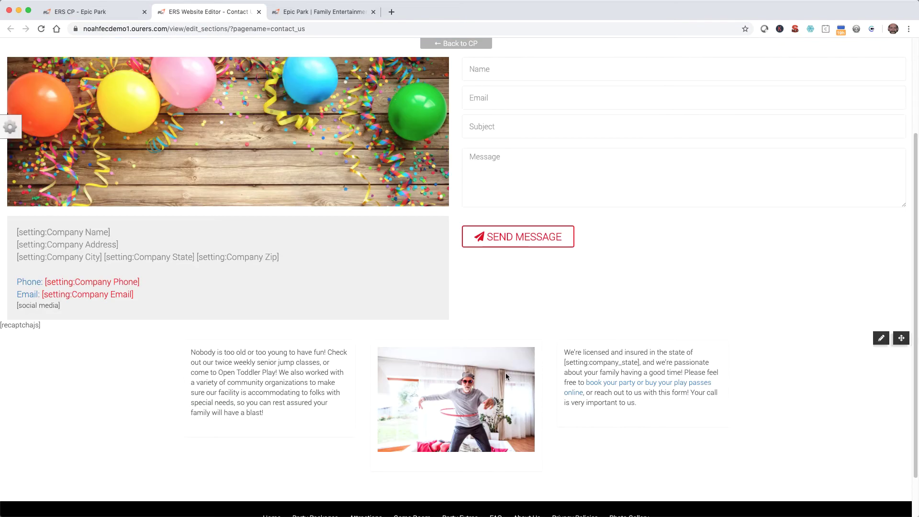
pyautogui.click(472, 390)
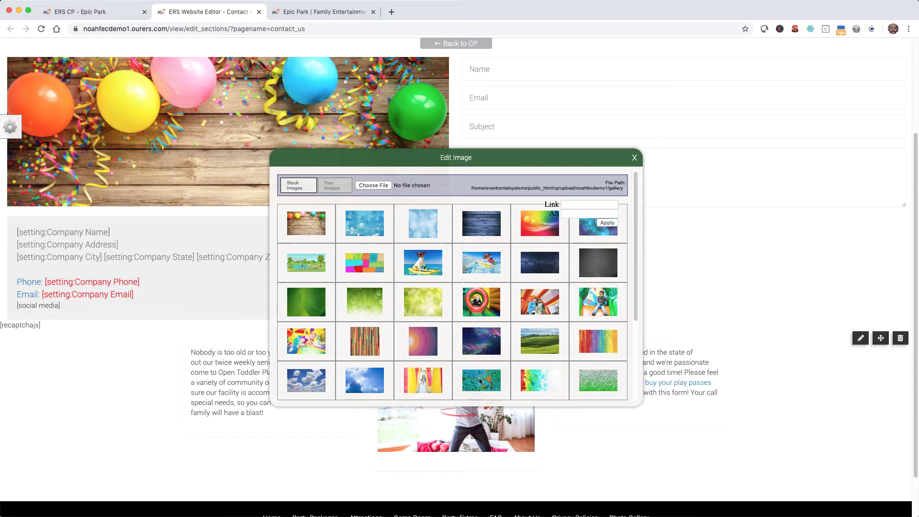
# - Link the hula-hoop photo to /store/ with alt text about a gentleman hula hooping
pyautogui.click(570, 205)
pyautogui.write('/store/')
pyautogui.press('Tab')
pyautogui.write('Gentleman hula hooping')
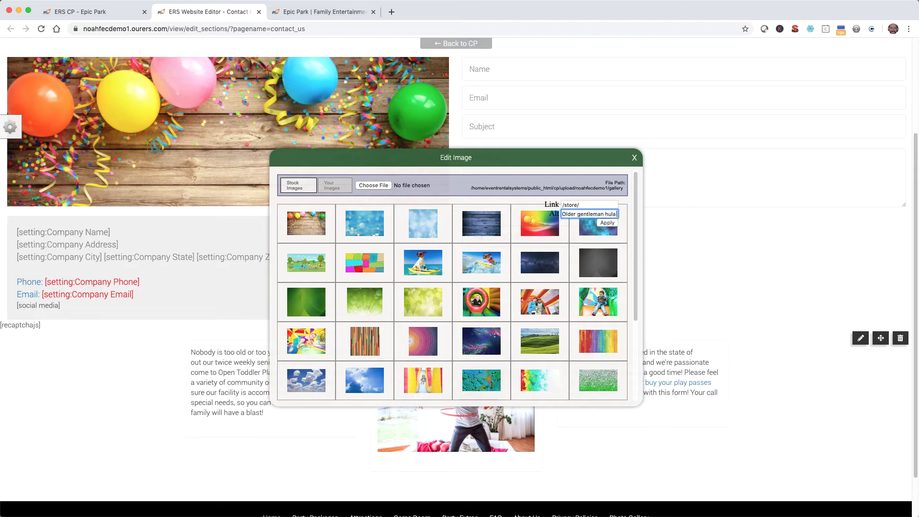
pyautogui.click(607, 222)
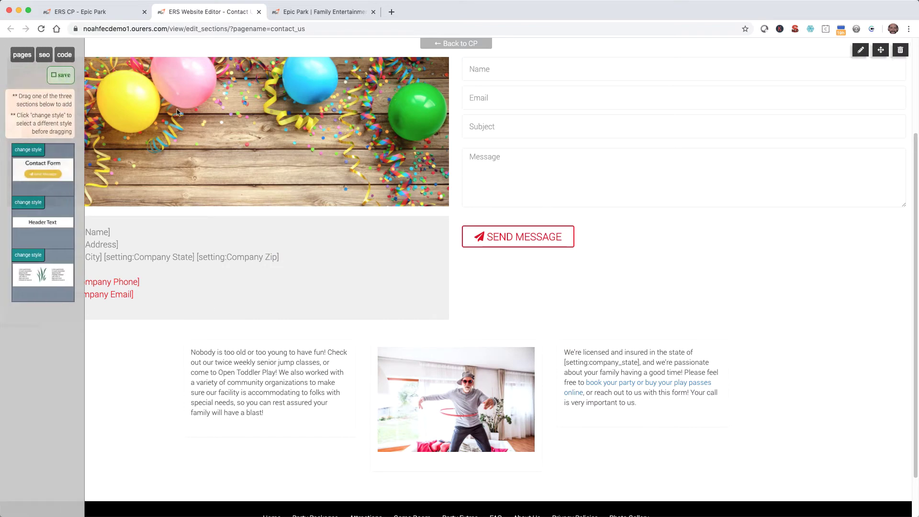
# - Save the finished Contact Us page and close its editor
pyautogui.click(60, 76)
pyautogui.click(533, 85)
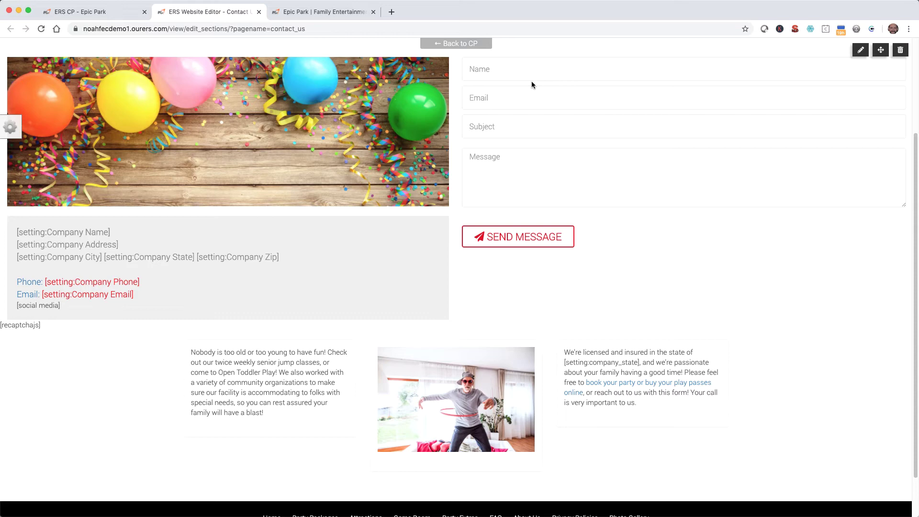
pyautogui.click(259, 12)
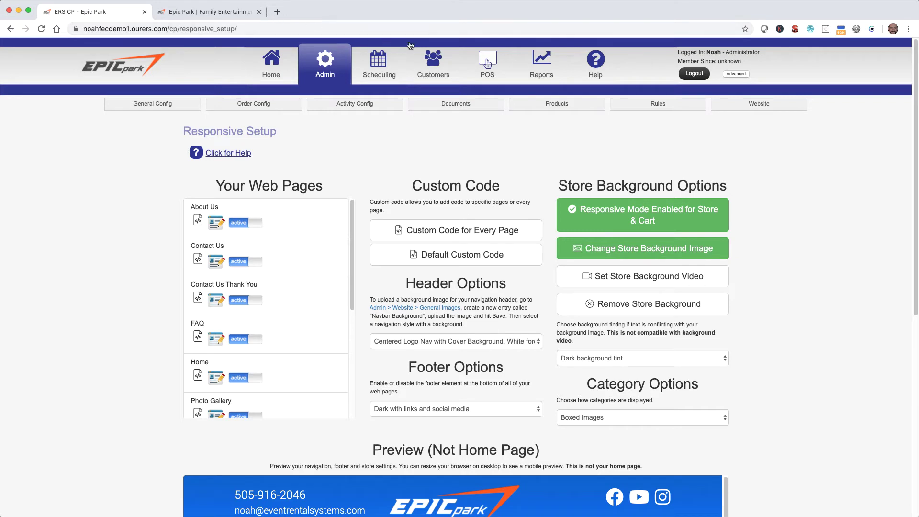
# - Bring up the site navigation layout showing the Company Info menu
pyautogui.click(728, 109)
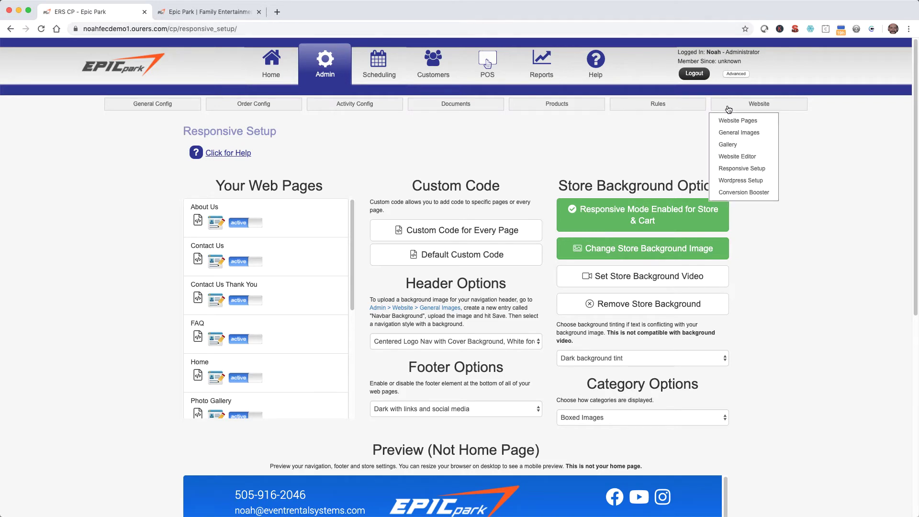
pyautogui.click(740, 156)
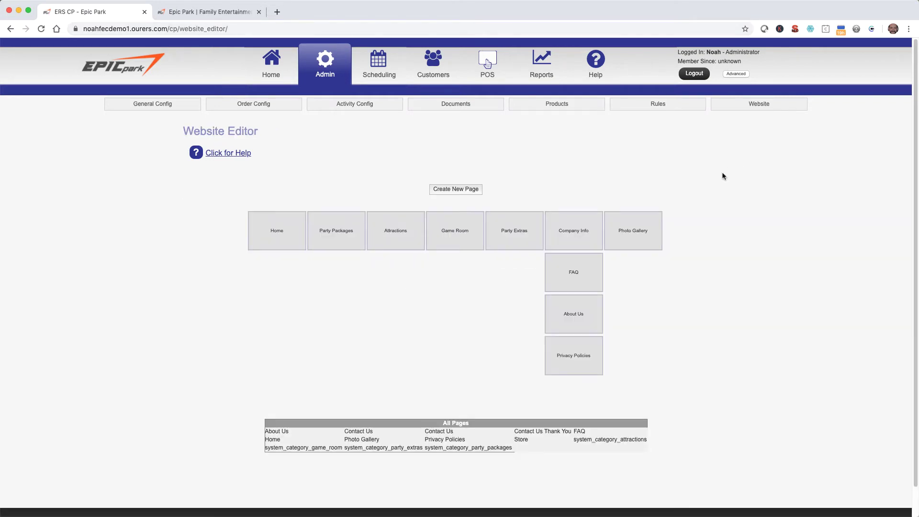
pyautogui.moveTo(673, 230)
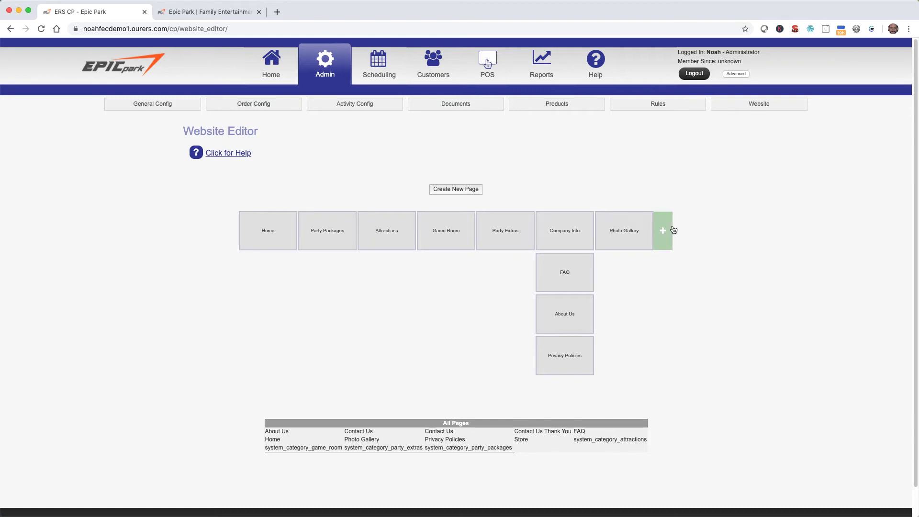
pyautogui.moveTo(572, 263)
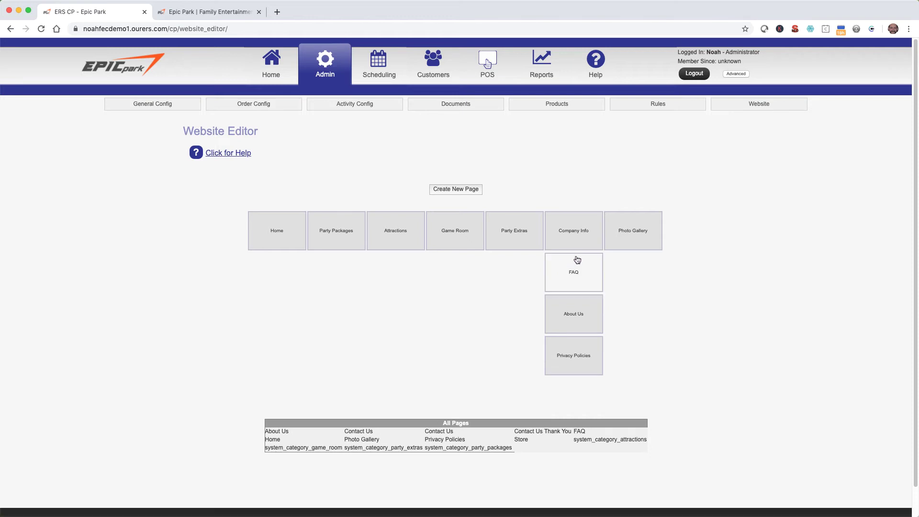
# - Add a 'Contact Us' menu link to /contact_us/ beside Company Info, leaving Special blank
pyautogui.click(608, 236)
pyautogui.write('Contac')
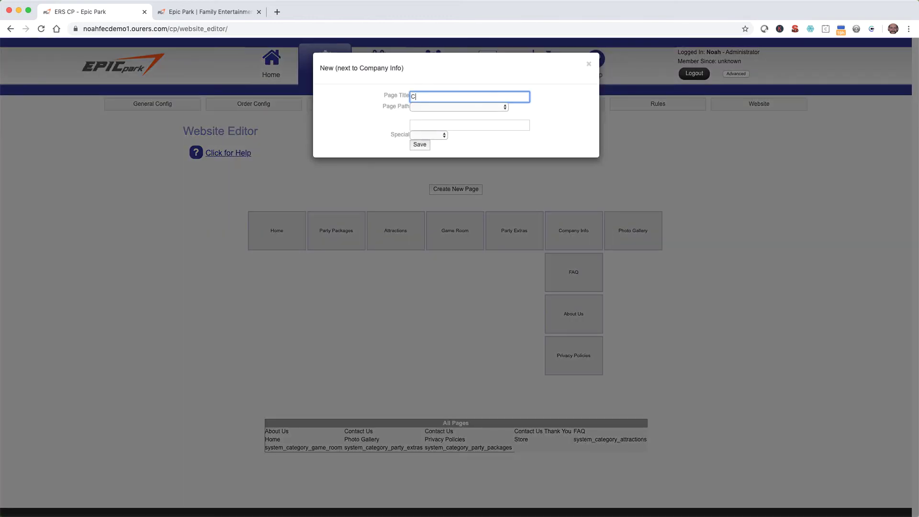
pyautogui.write('t U')
pyautogui.click(467, 106)
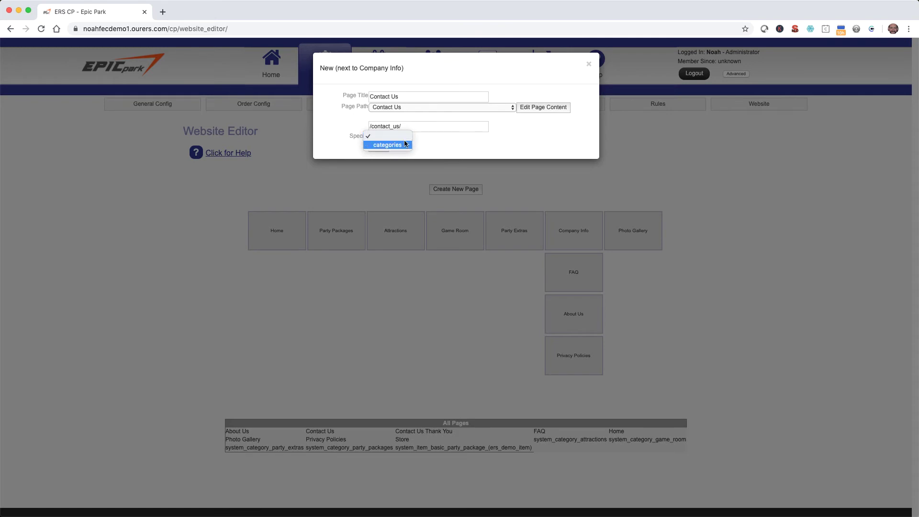
pyautogui.click(436, 145)
pyautogui.click(378, 146)
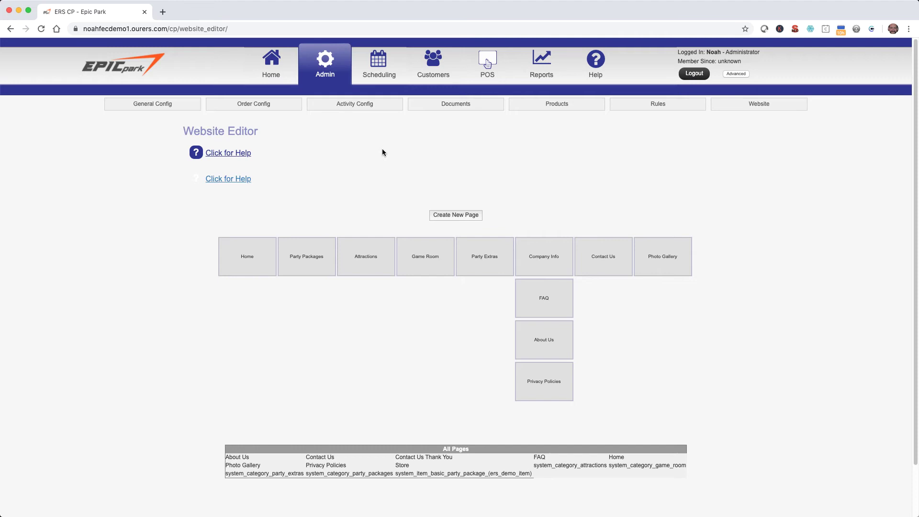
pyautogui.click(503, 244)
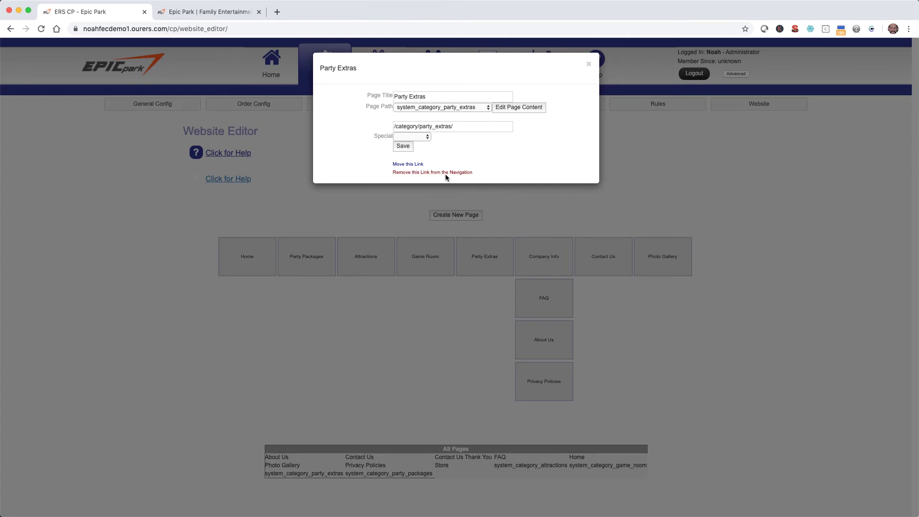
# - Move the Party Extras link into the slot right after Party Packages
pyautogui.click(419, 164)
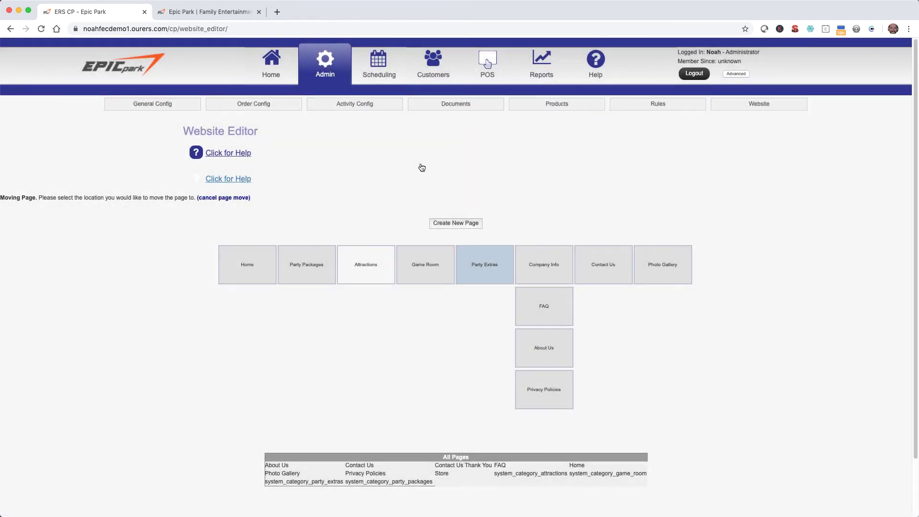
pyautogui.click(336, 270)
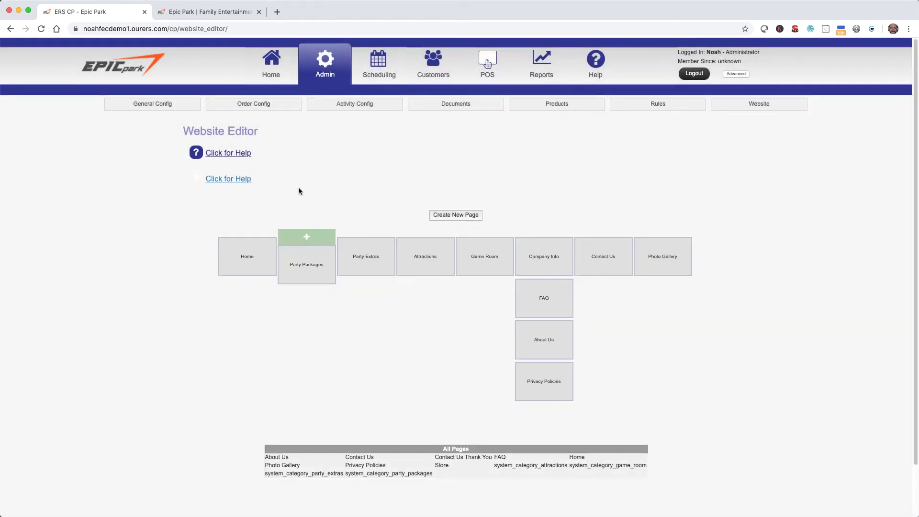
pyautogui.click(221, 14)
# - Reload the live Epic Park site to check the new menu, then go to the Party Packages category
pyautogui.scroll(15, 344, 287)
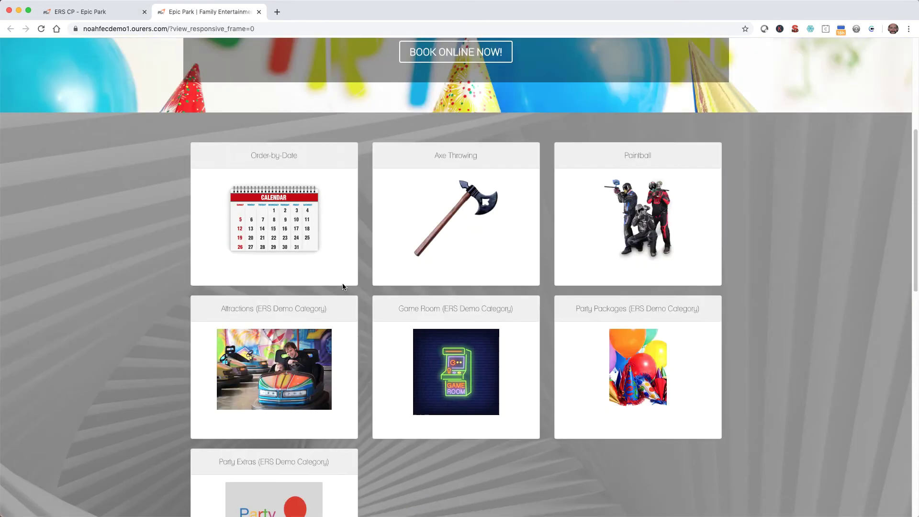
pyautogui.click(41, 29)
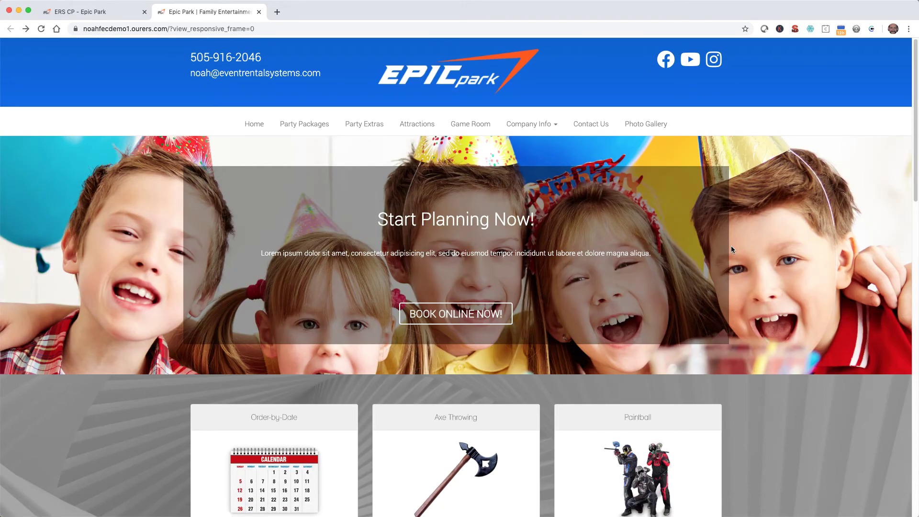
pyautogui.scroll(-8, 731, 246)
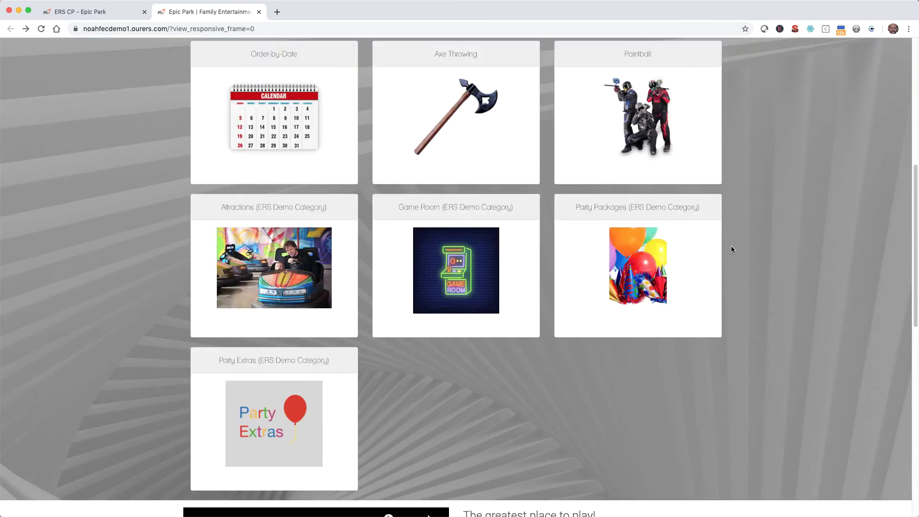
pyautogui.click(640, 265)
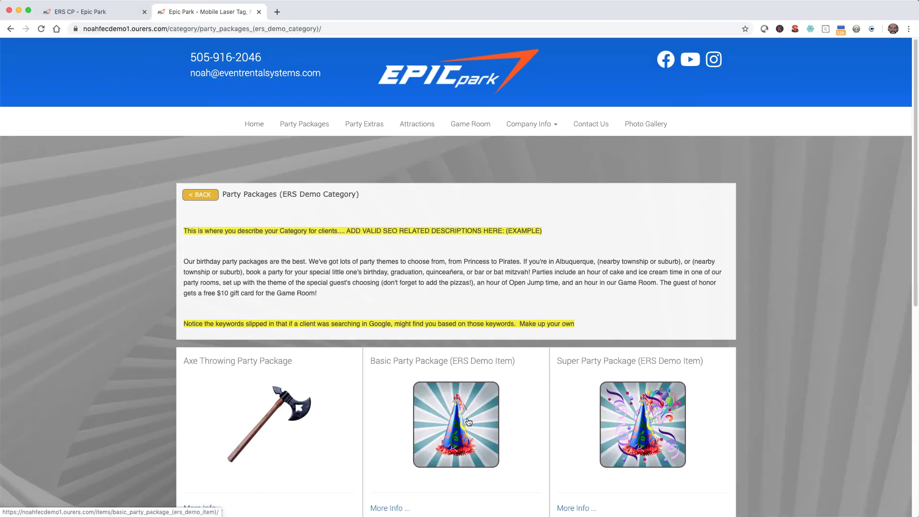
# - Open the Basic Party Package item and scroll its control-panel form to the responsive content editing
pyautogui.click(468, 419)
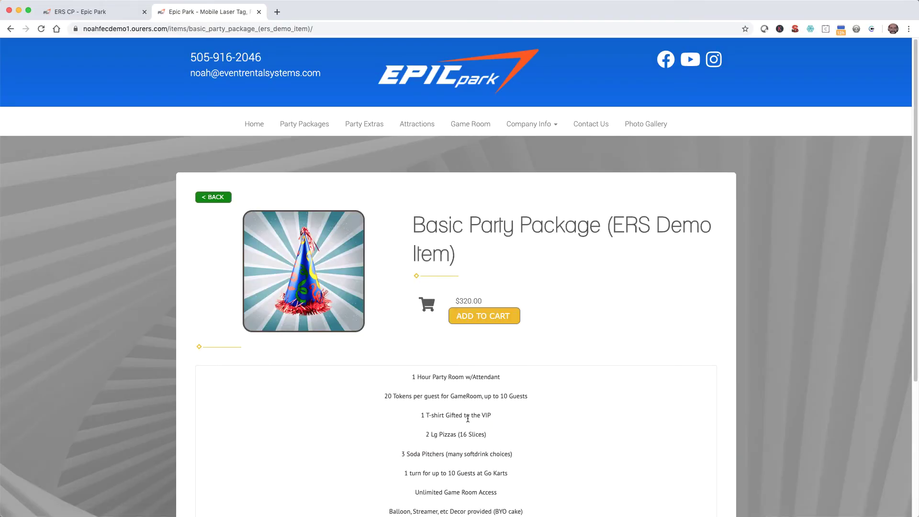
pyautogui.hotkey('ctrl', 'shift', 'Tab')
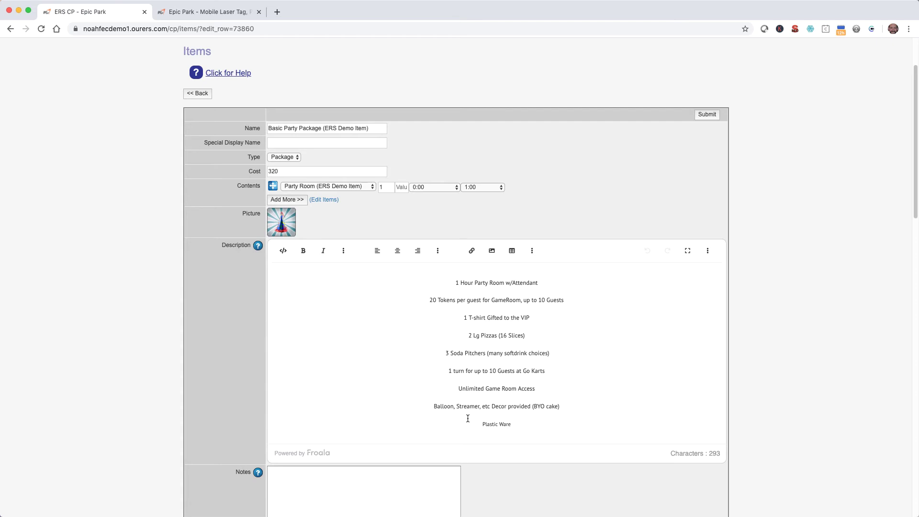
pyautogui.hotkey('ctrl', 'Tab')
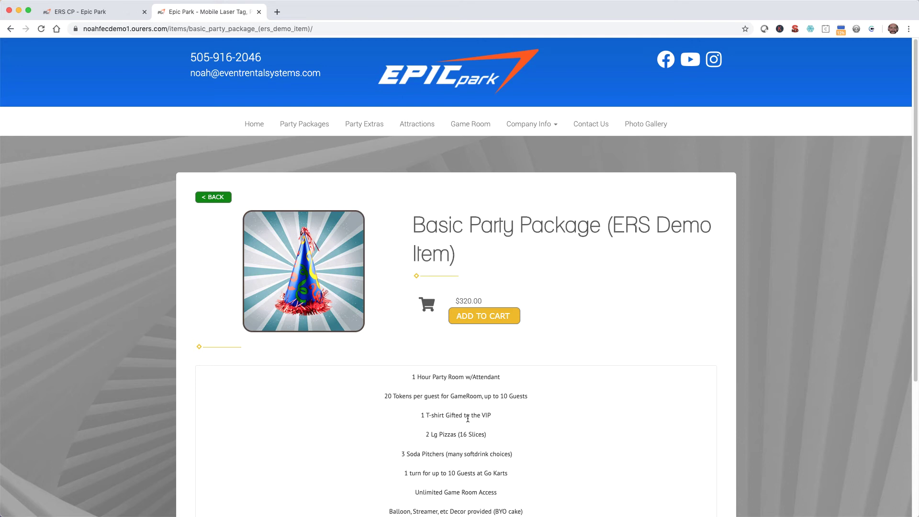
pyautogui.hotkey('ctrl', 'shift', 'Tab')
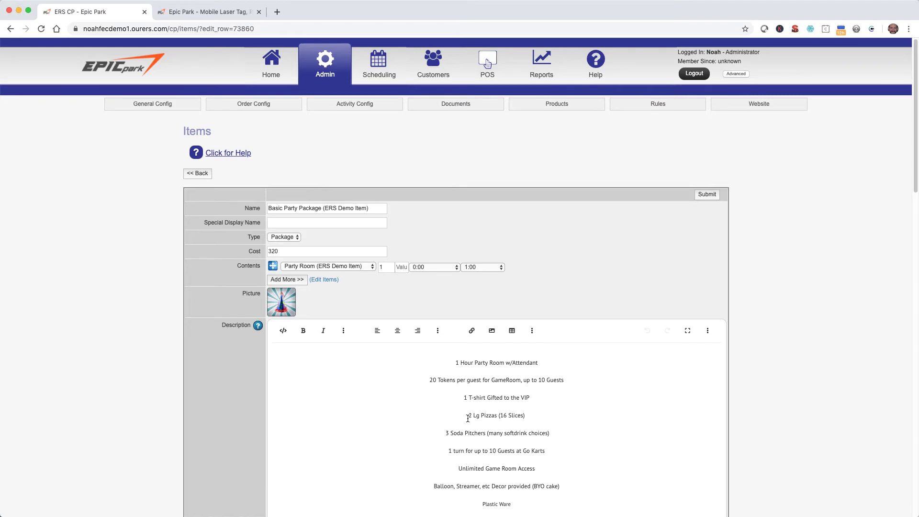
pyautogui.scroll(-15, 468, 419)
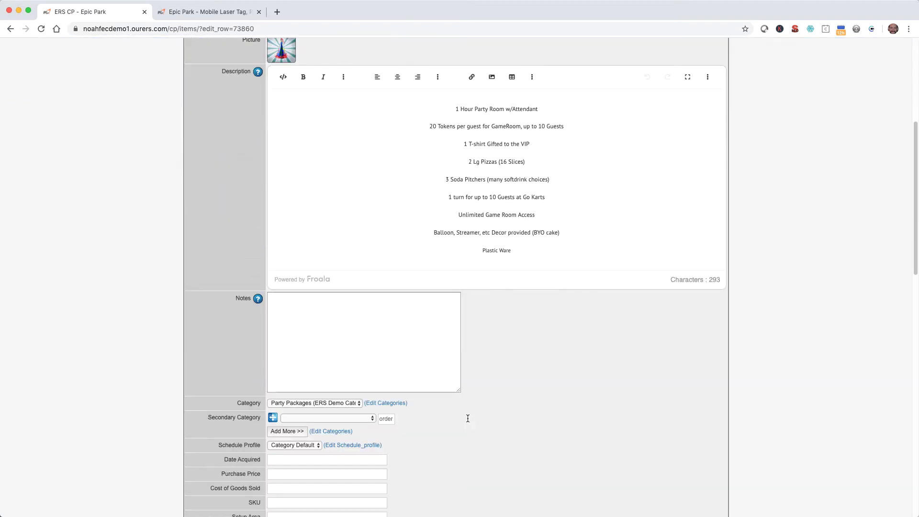
pyautogui.scroll(-2, 468, 421)
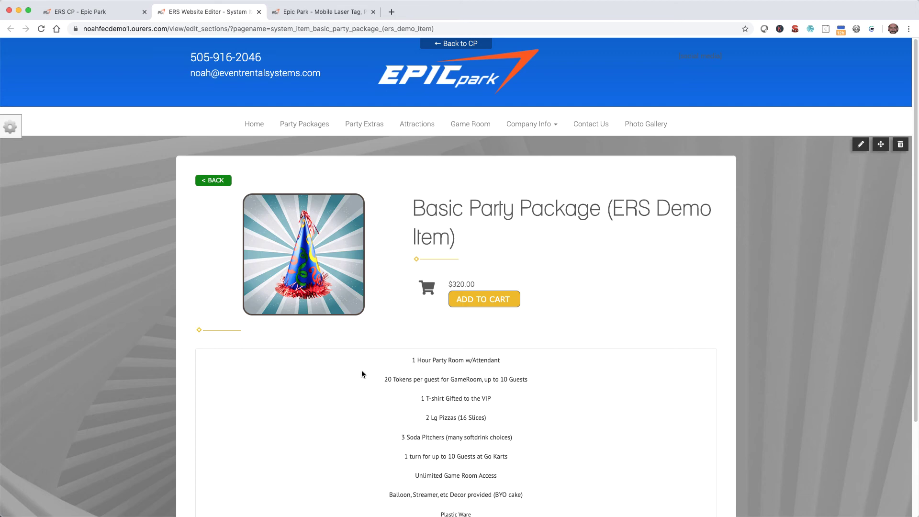
# - Add a video section above the footer titled 'Have a Blast with Us!'
pyautogui.scroll(-5, 362, 373)
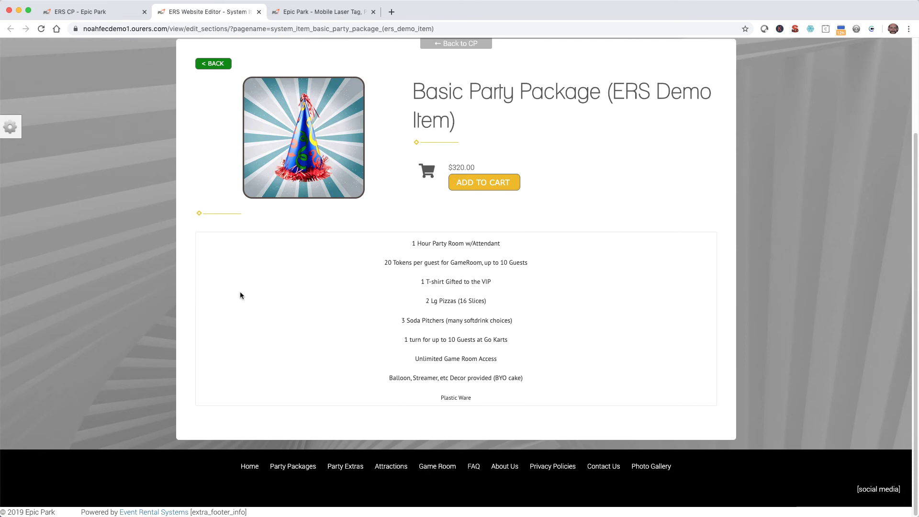
pyautogui.click(20, 153)
pyautogui.moveTo(34, 162); pyautogui.dragTo(529, 446)
pyautogui.click(488, 243)
pyautogui.write('Have a Blast with Us!')
# - Replace the section's YouTube ID with the cannon video and apply it
pyautogui.moveTo(467, 227); pyautogui.dragTo(513, 225)
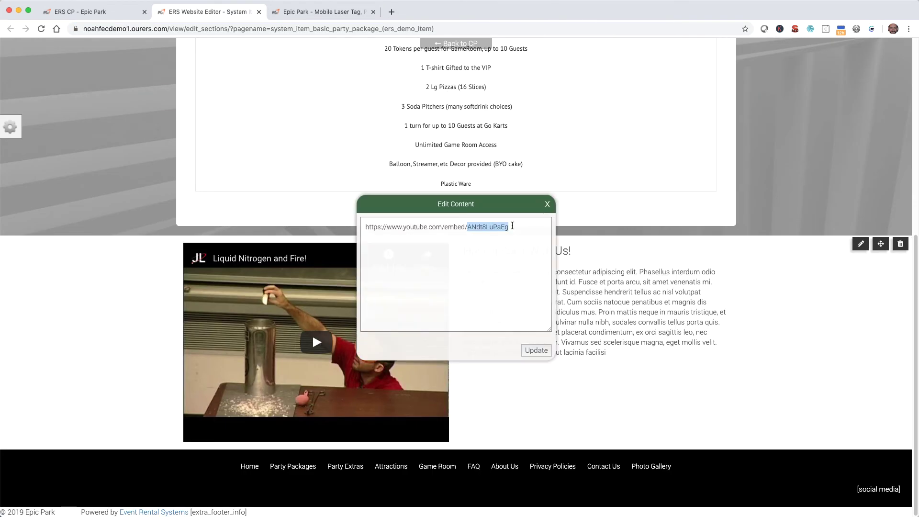
pyautogui.hotkey('ctrl', 'v')
pyautogui.click(536, 350)
pyautogui.click(541, 82)
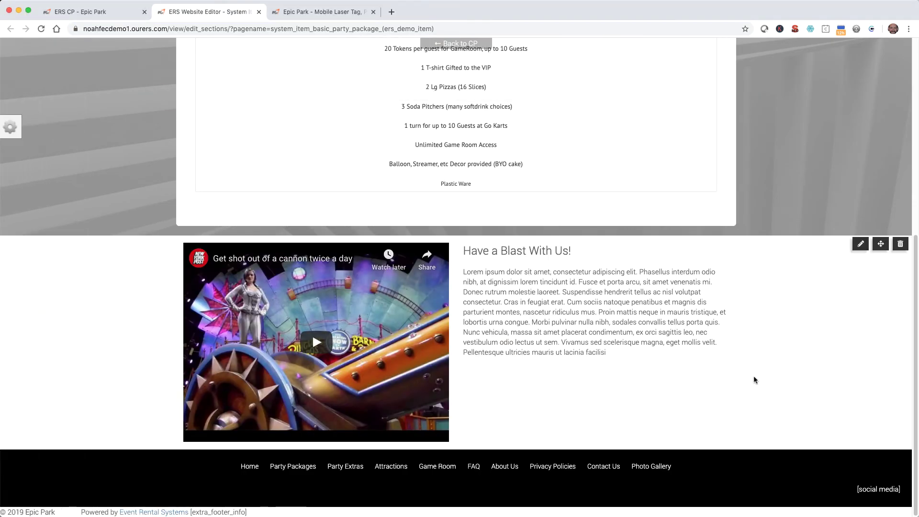
# - Return to the control panel and open Website > Website Pages
pyautogui.click(96, 15)
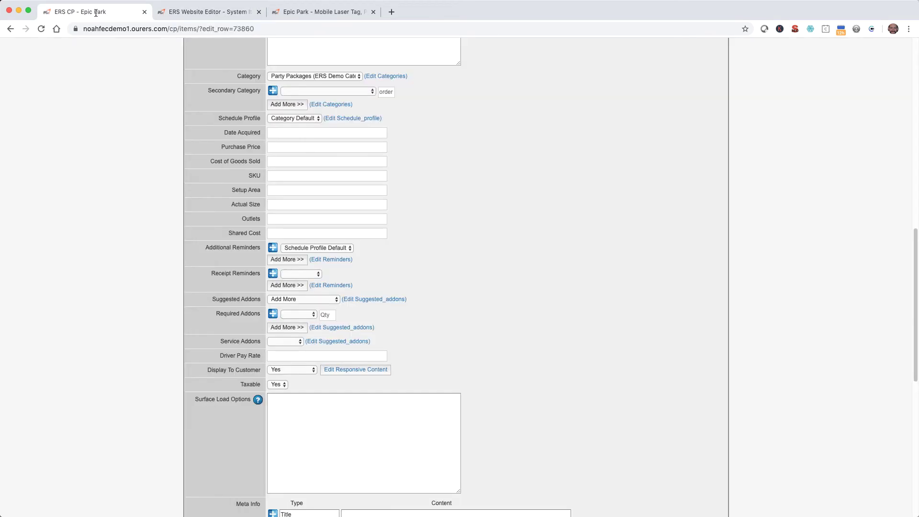
pyautogui.scroll(10, 522, 278)
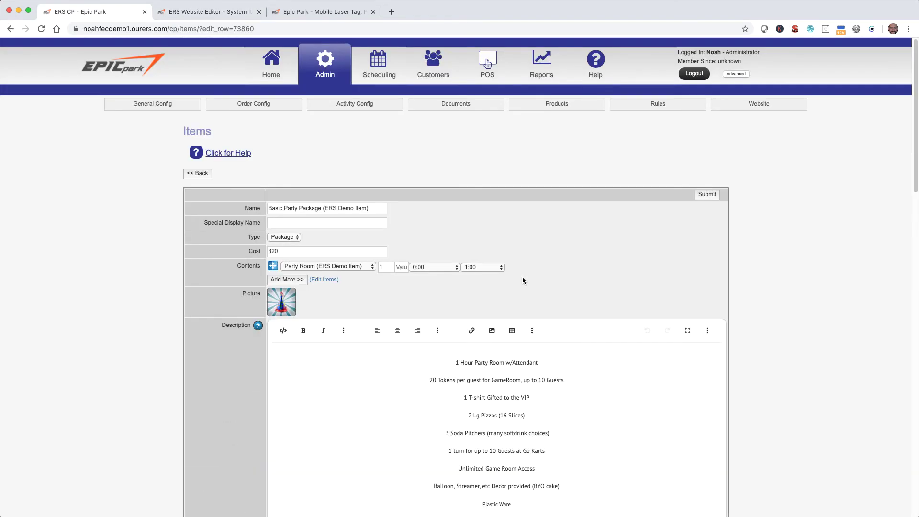
pyautogui.click(759, 105)
pyautogui.click(754, 121)
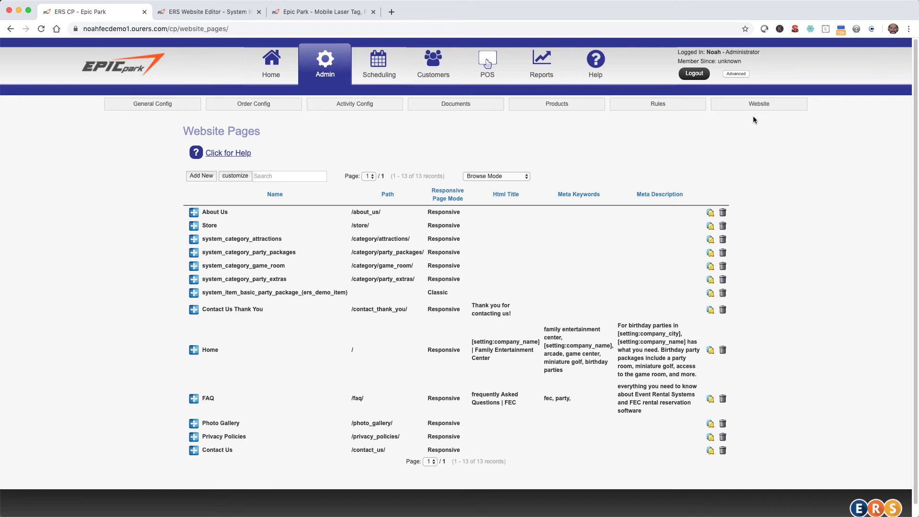
# - Set the basic party package page's path to /item_basic_party_package_(ers_demo_item)/
pyautogui.click(537, 296)
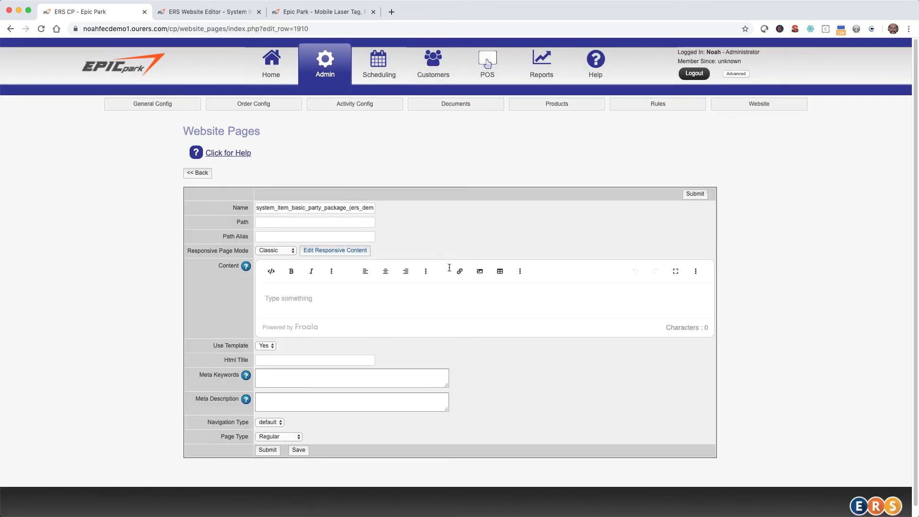
pyautogui.moveTo(277, 207); pyautogui.dragTo(400, 211)
pyautogui.press('super+c')
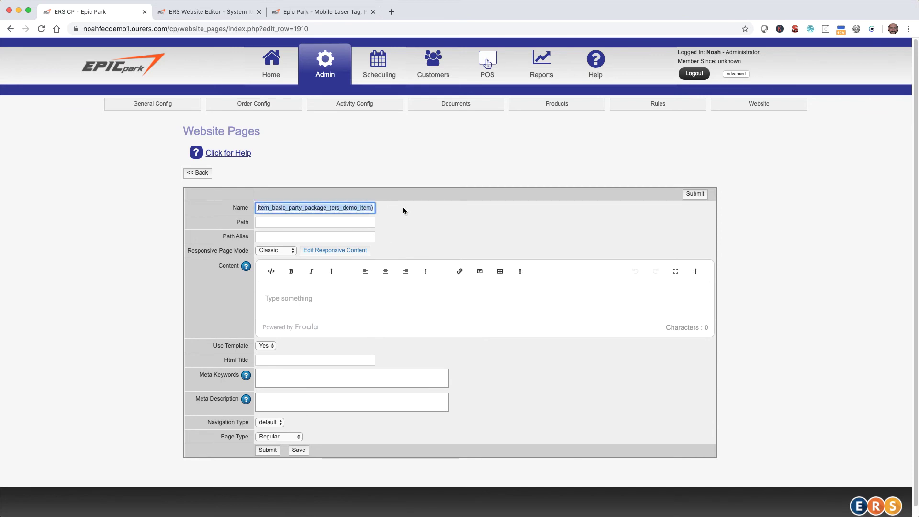
pyautogui.click(357, 223)
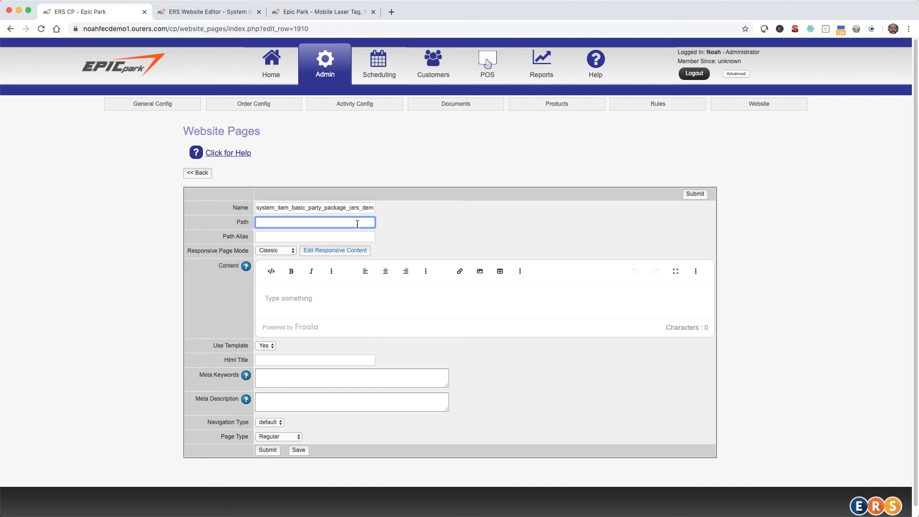
pyautogui.write('/')
pyautogui.press('super+v')
pyautogui.write('/')
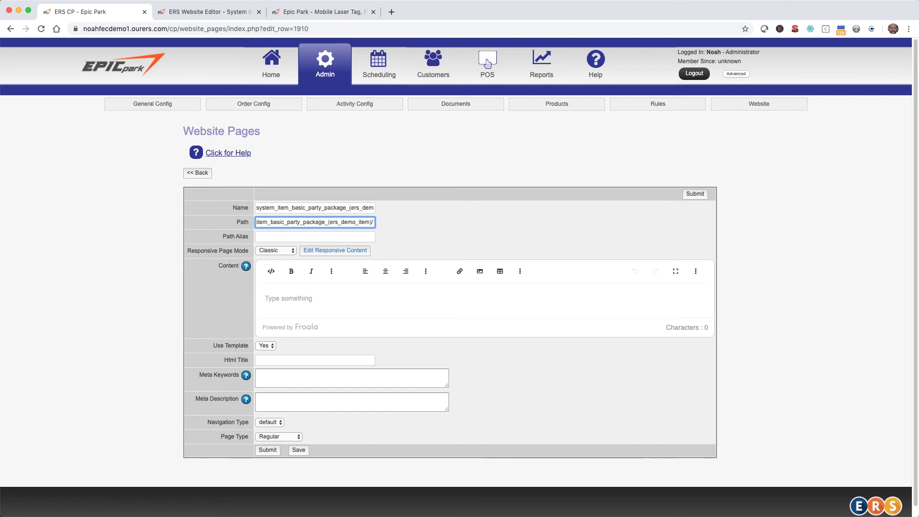
# - Switch the page mode to Responsive and submit the settings
pyautogui.click(289, 252)
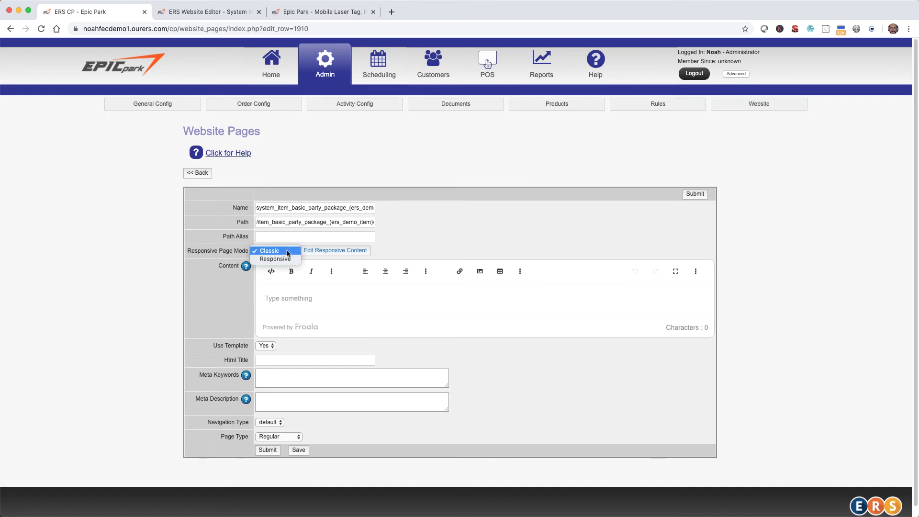
pyautogui.click(287, 259)
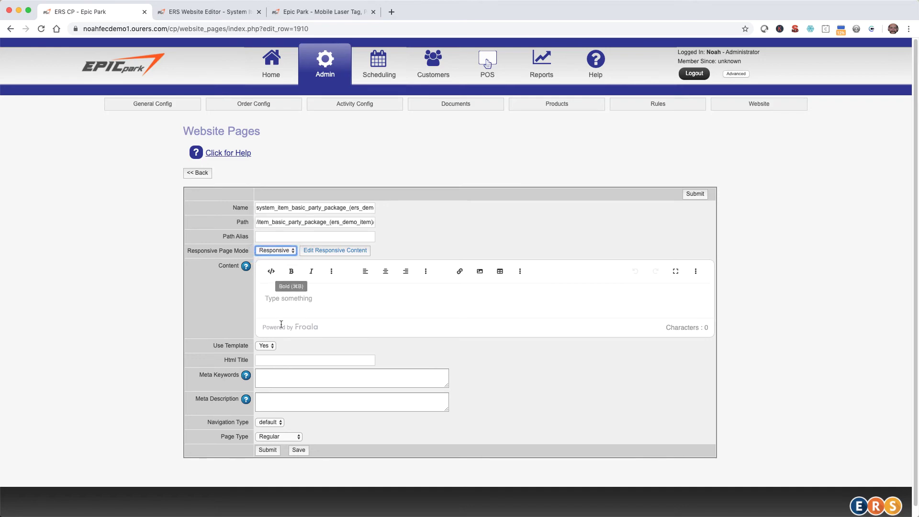
pyautogui.click(270, 451)
# - Reload the live Basic Party Package page to check the video section, then return to the CP
pyautogui.click(311, 12)
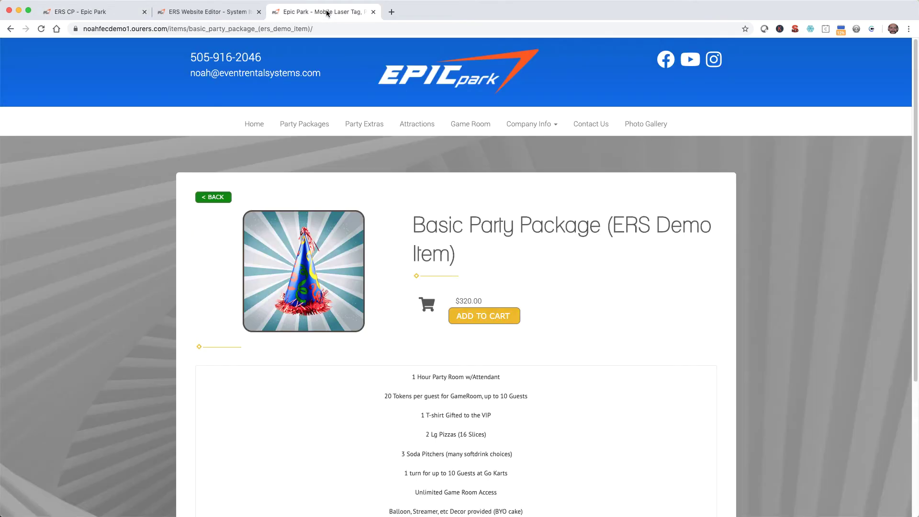
pyautogui.click(41, 29)
pyautogui.scroll(-8, 388, 310)
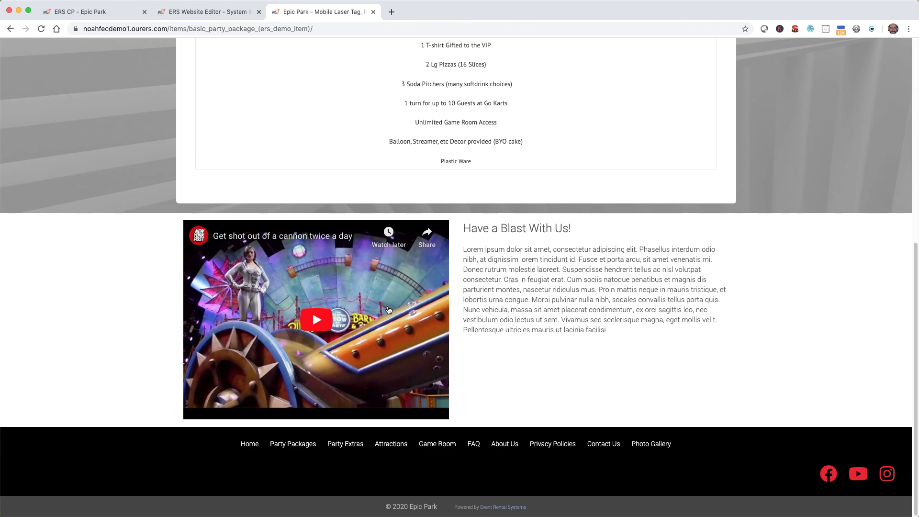
pyautogui.press('super+1')
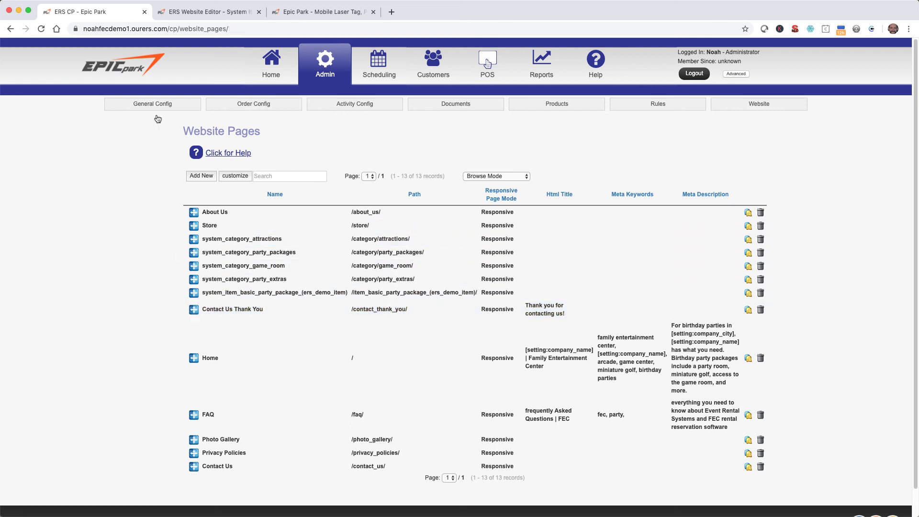
# - Look through General Config > Misc Settings, then open the ERS Help window
pyautogui.moveTo(144, 106)
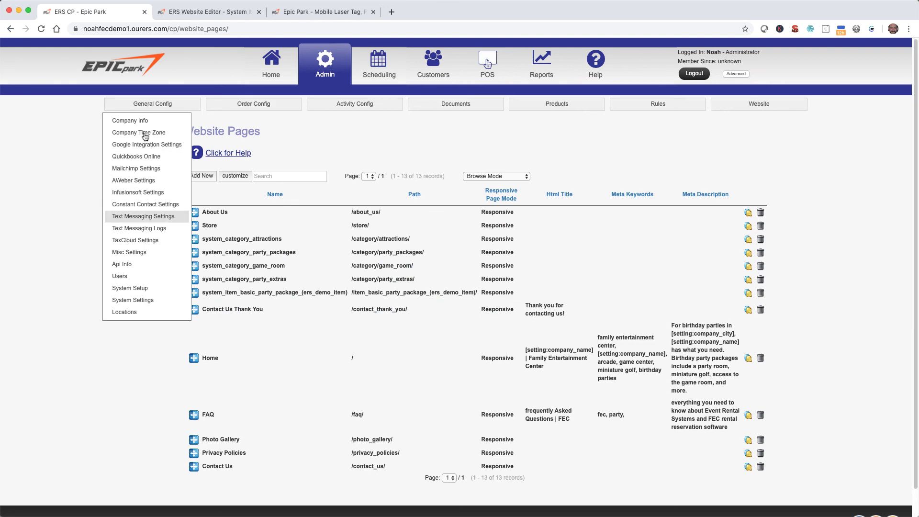
pyautogui.click(149, 253)
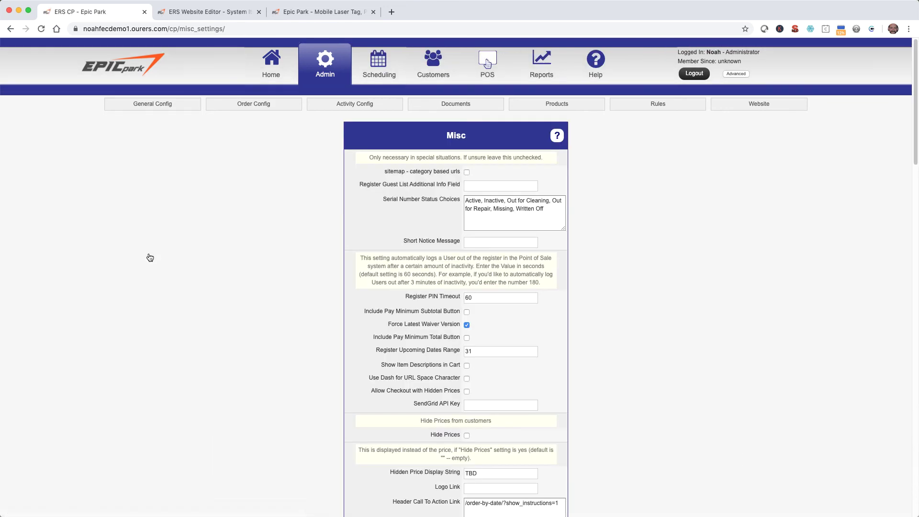
pyautogui.scroll(-20, 149, 257)
pyautogui.scroll(-7, 149, 257)
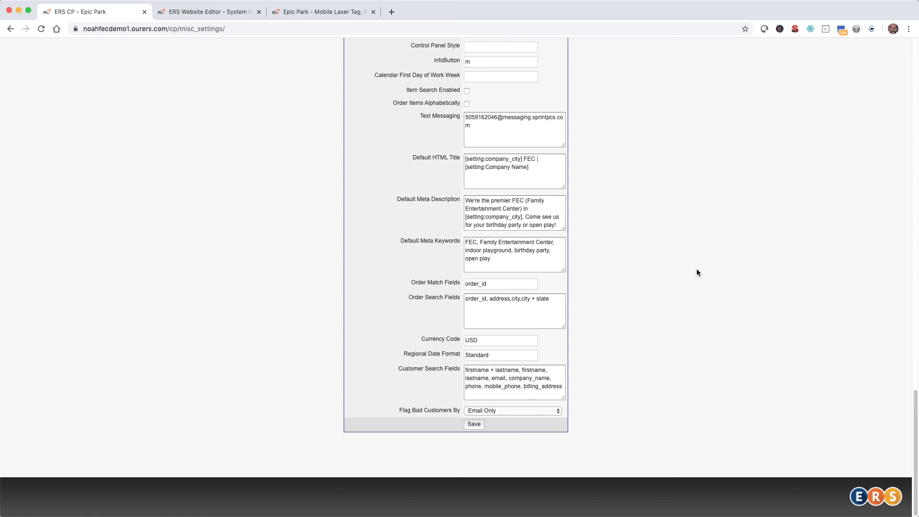
pyautogui.scroll(20, 697, 271)
pyautogui.scroll(10, 697, 272)
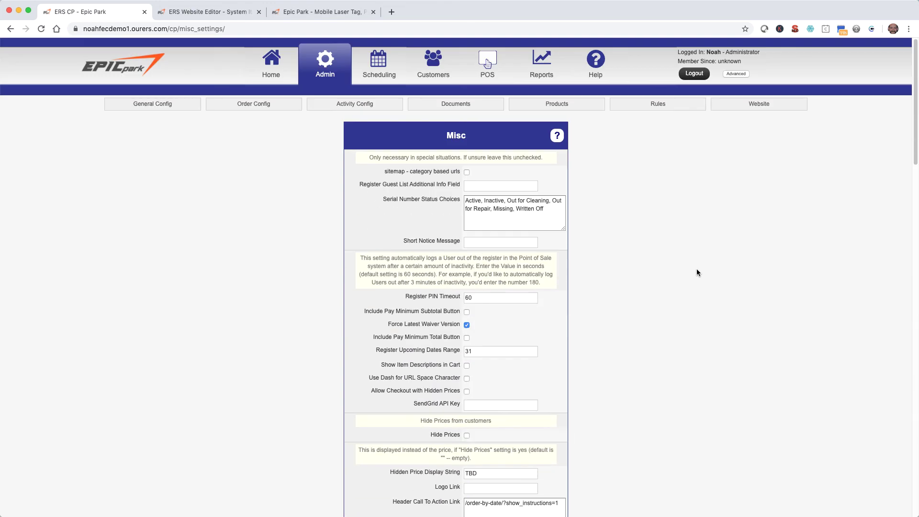
pyautogui.click(595, 58)
# - Search the Help Knowledge Base for 'website'
pyautogui.click(550, 104)
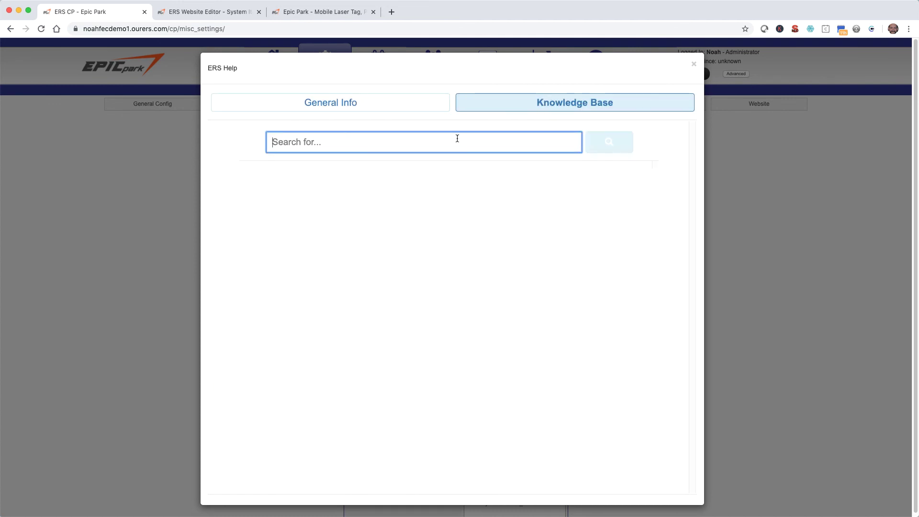
pyautogui.write('website')
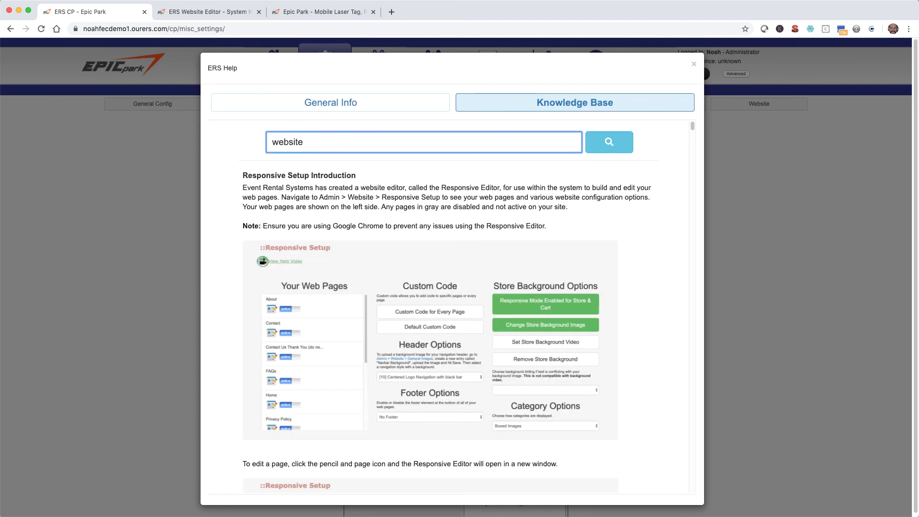